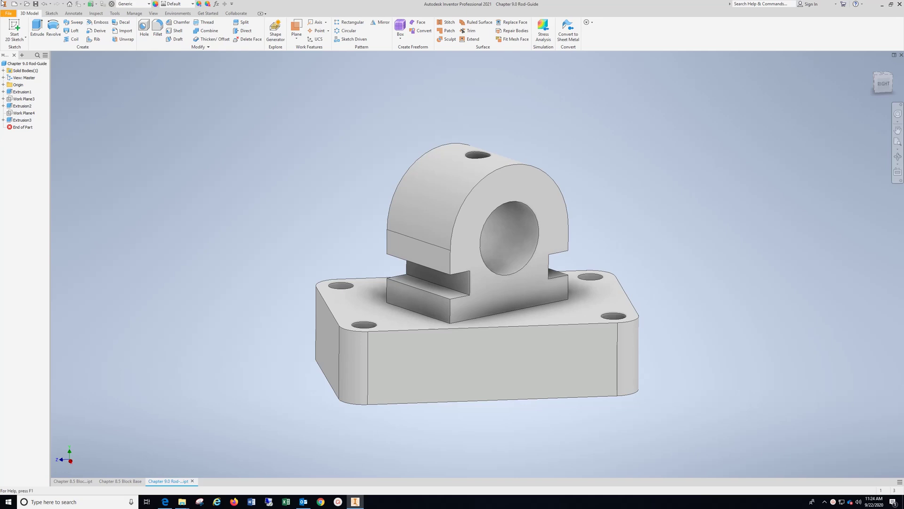
Step: Start a new drawing from the ANSI (in).idw template
click(9, 14)
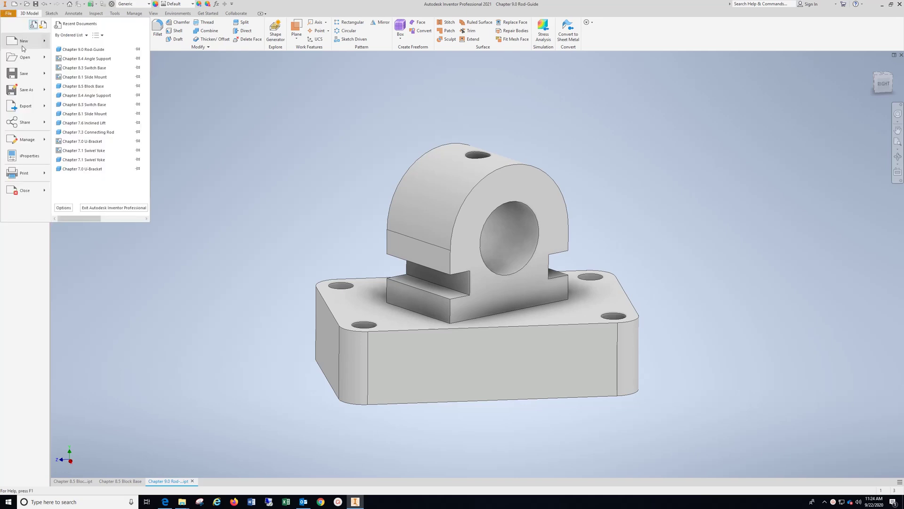
click(23, 43)
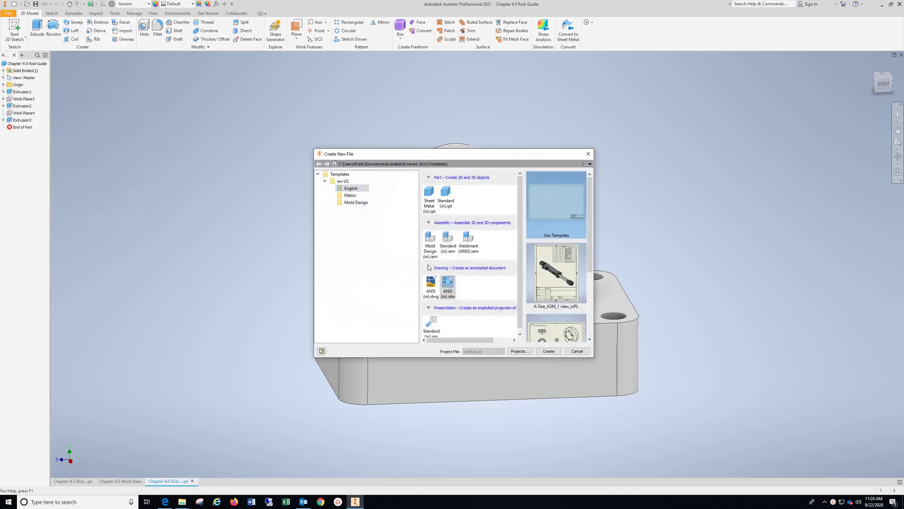
click(557, 352)
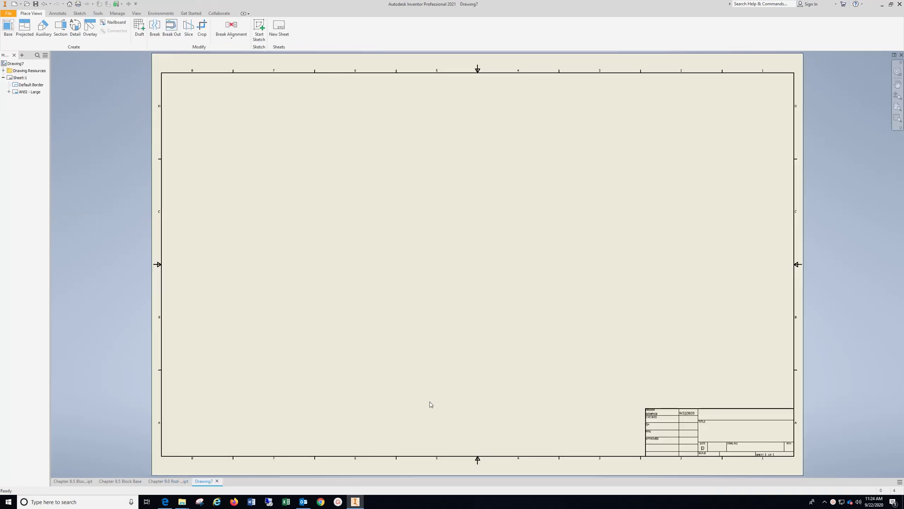
Step: Place a top base view of the Rod-Guide, rotated 90° at scale 2, in the sheet's upper left
click(8, 29)
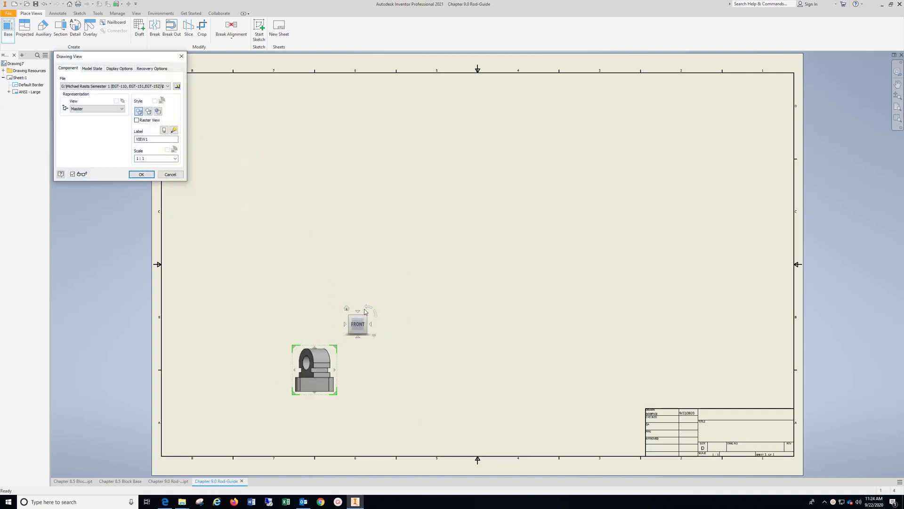
click(358, 312)
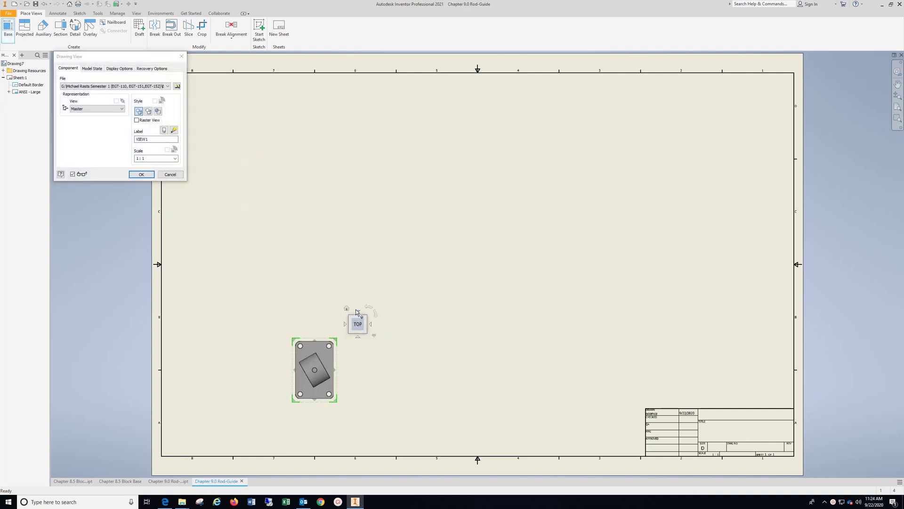
click(368, 307)
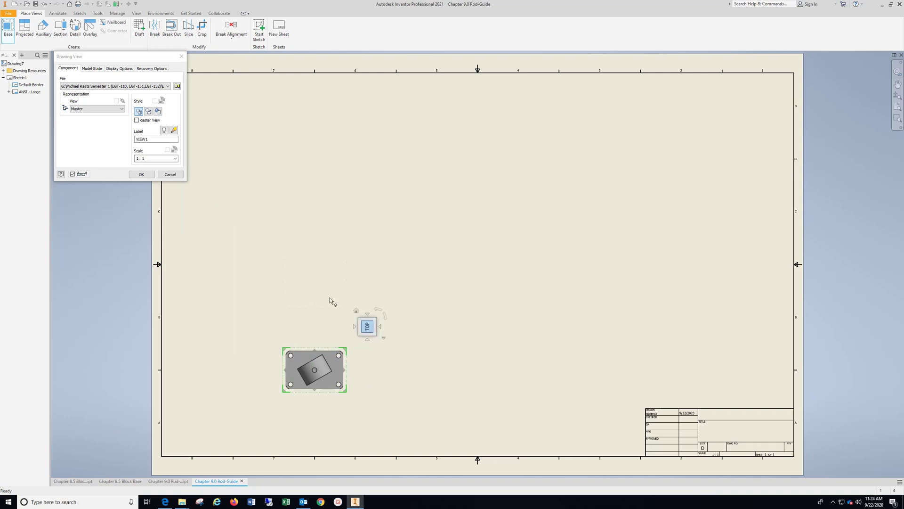
click(154, 160)
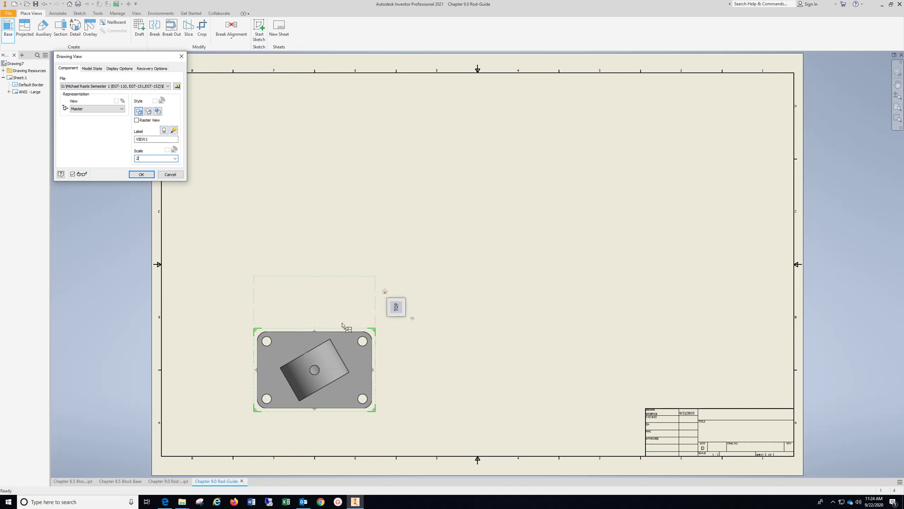
drag(330, 334, 315, 127)
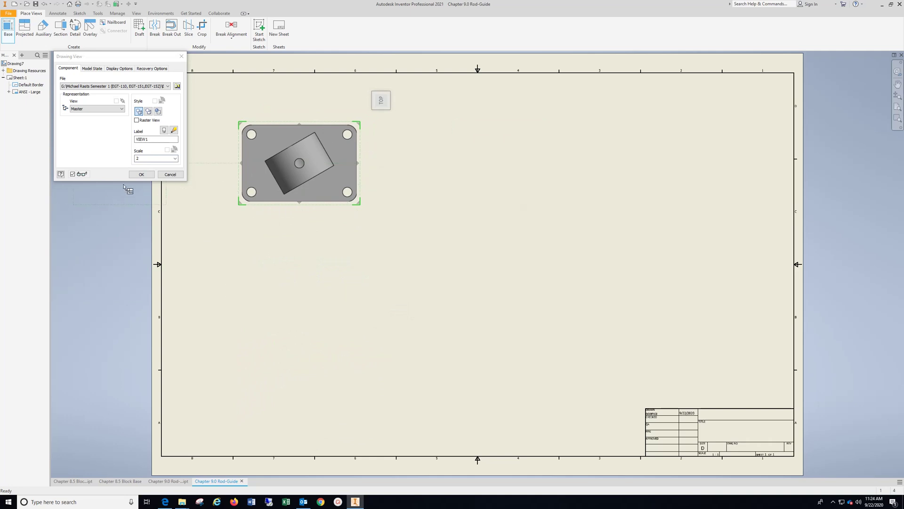
click(142, 174)
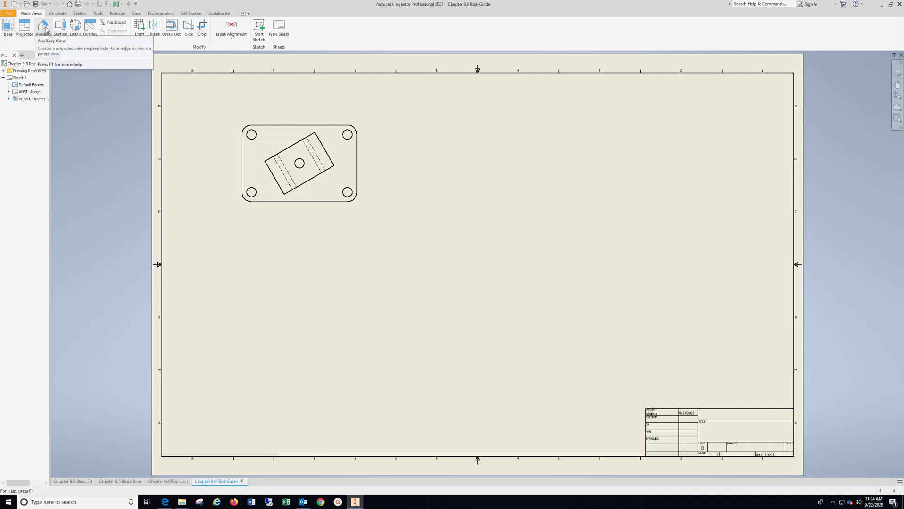
Step: Create an auxiliary view from the top view's angled block edge, placed below the top view
click(24, 28)
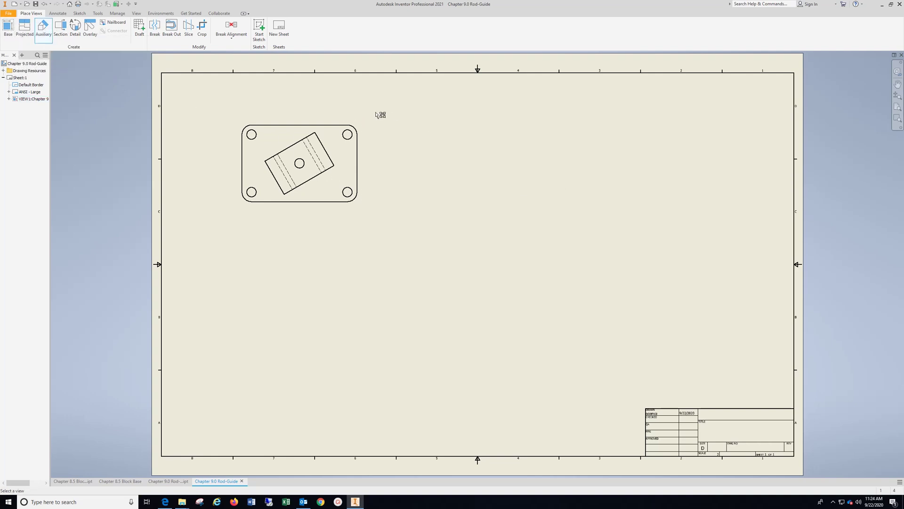
click(347, 122)
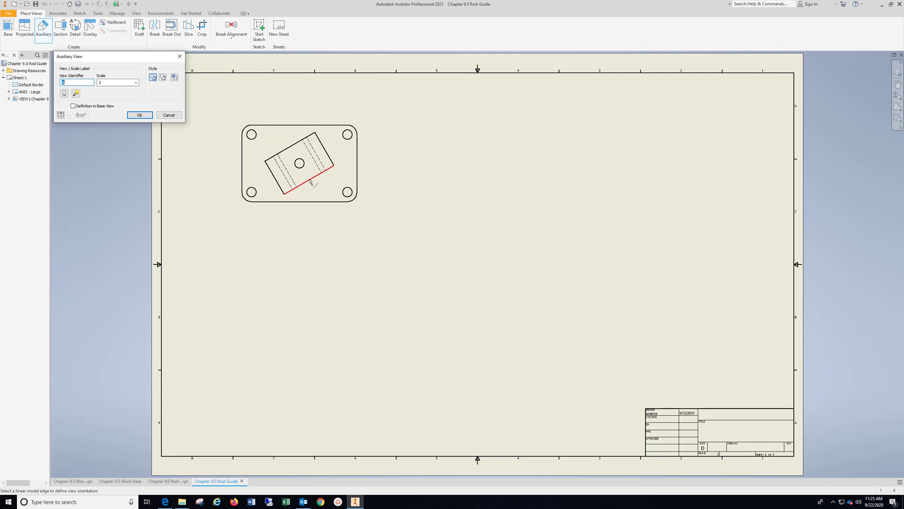
click(311, 182)
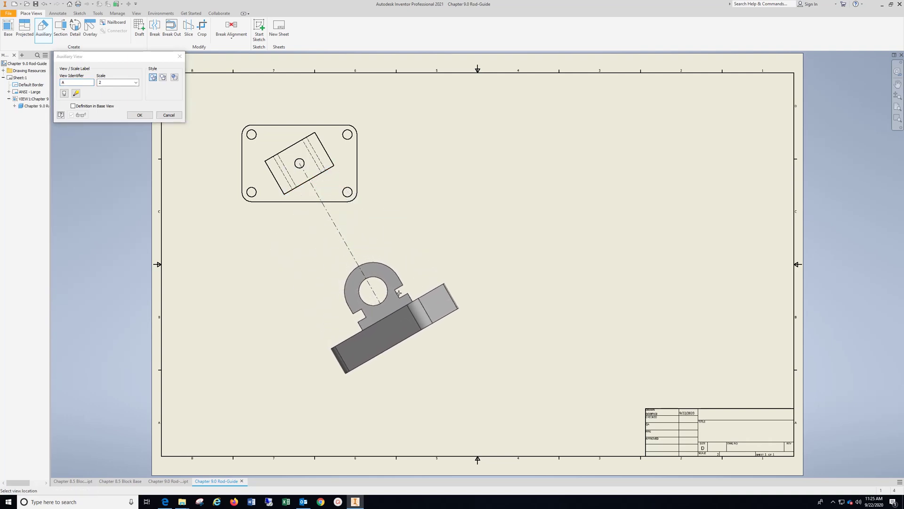
click(398, 293)
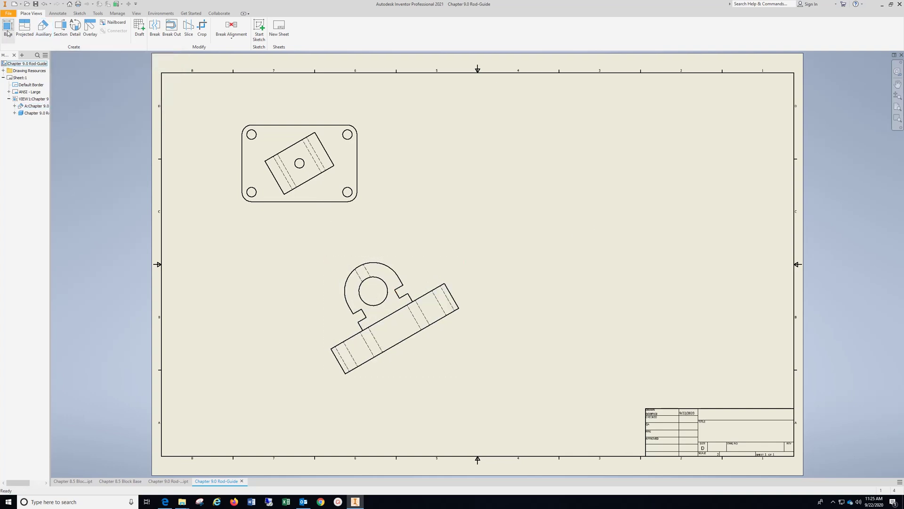
Step: Begin a projected view from the top view, then cancel it without placing
click(27, 33)
click(360, 173)
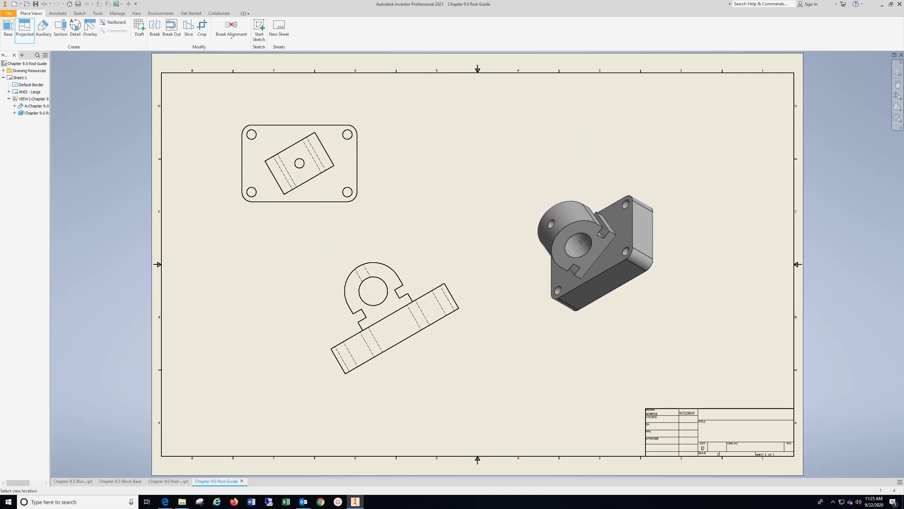
key(Escape)
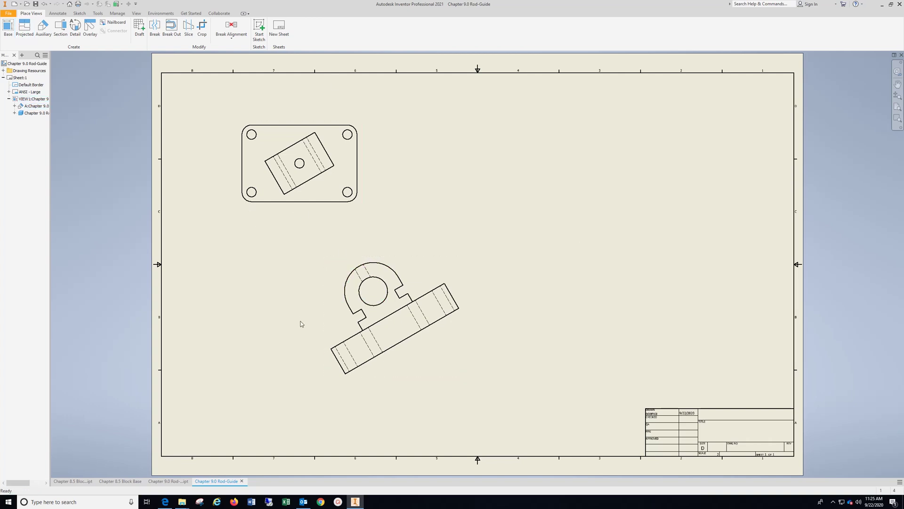
Step: Place a base front view at lower left along with its projected side view
click(8, 31)
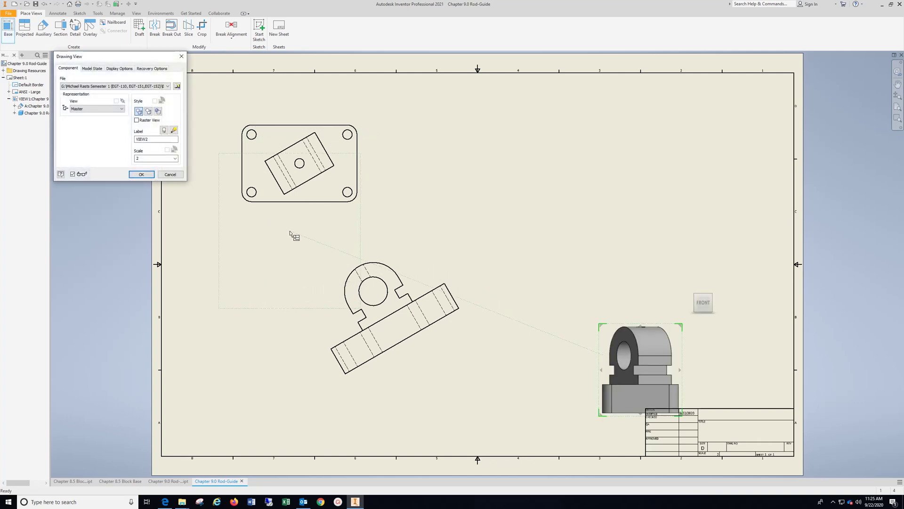
click(272, 412)
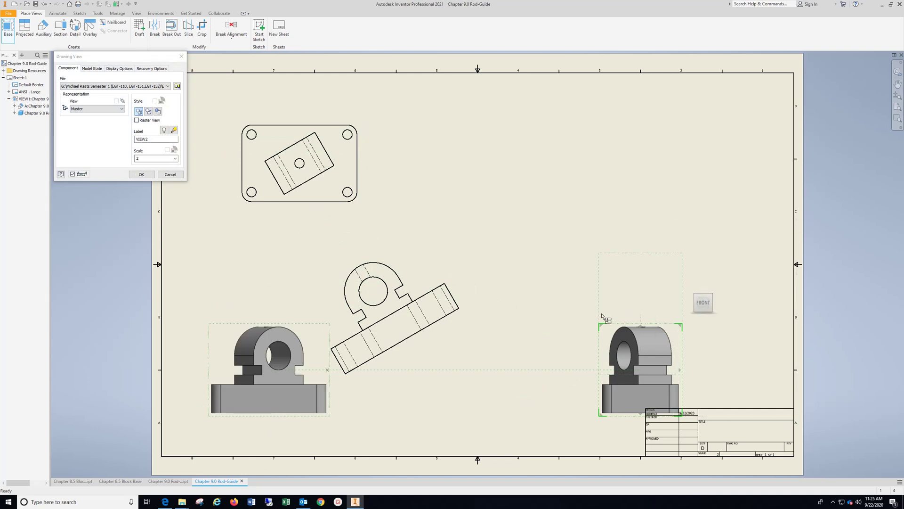
key(Escape)
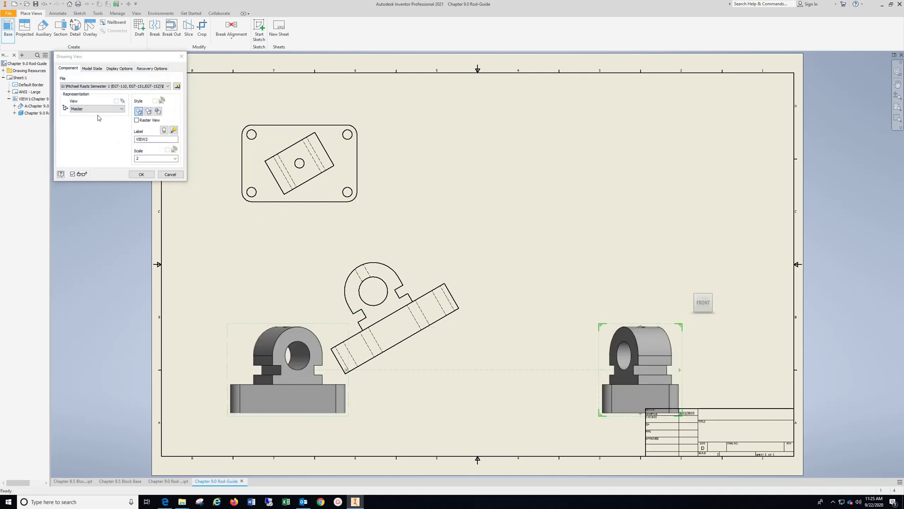
click(141, 175)
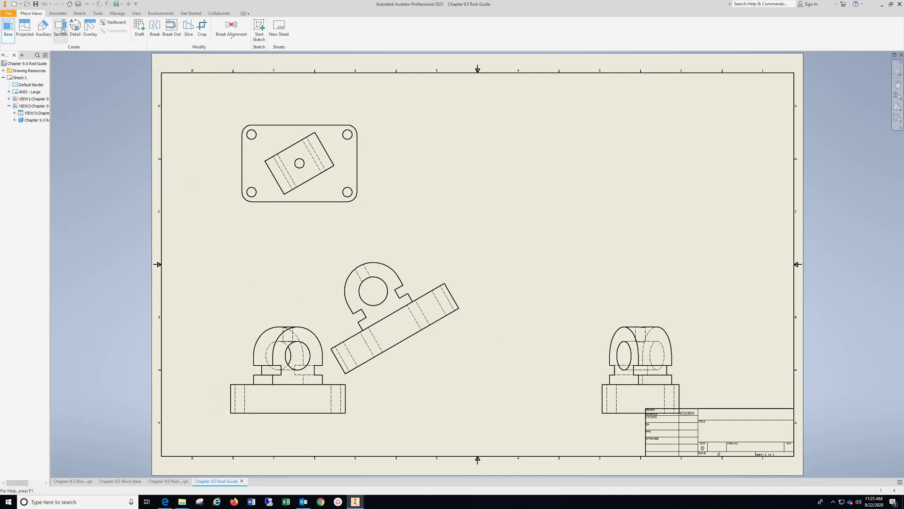
Step: Project an isometric view from the front view to the sheet's upper right
click(25, 27)
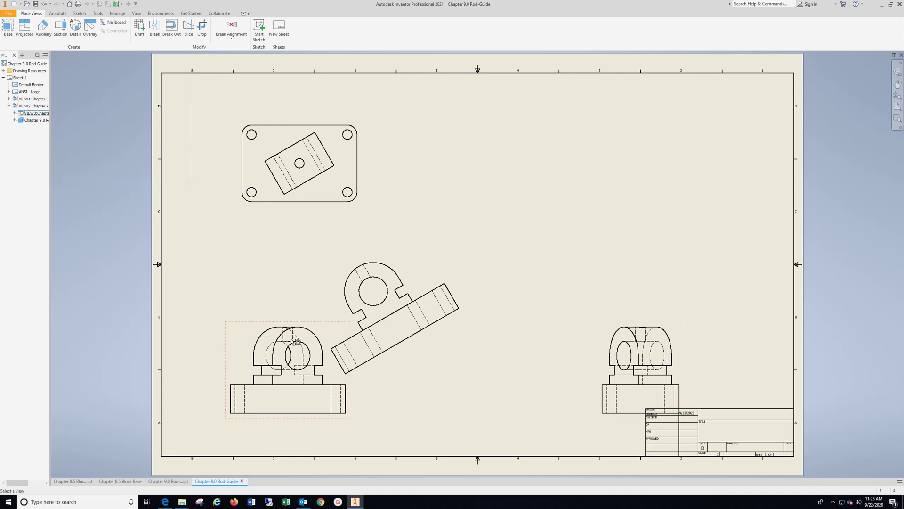
click(324, 335)
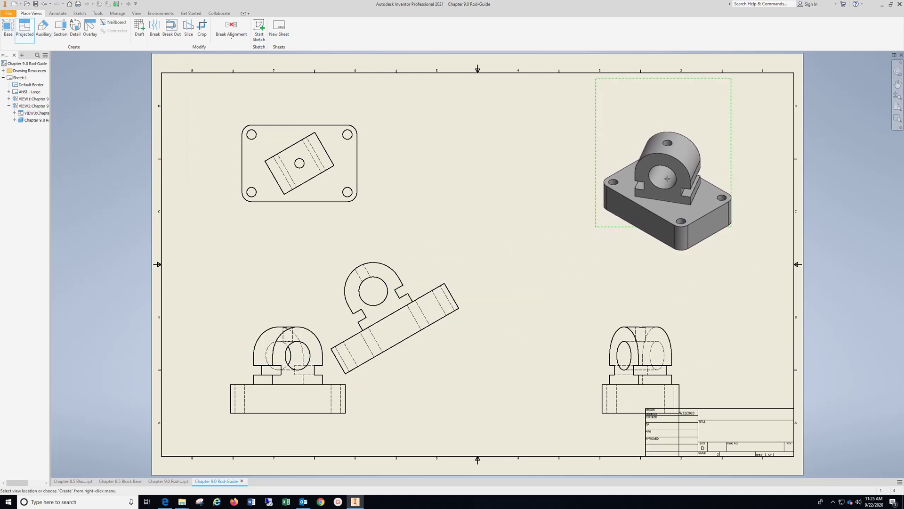
right_click(539, 189)
click(566, 194)
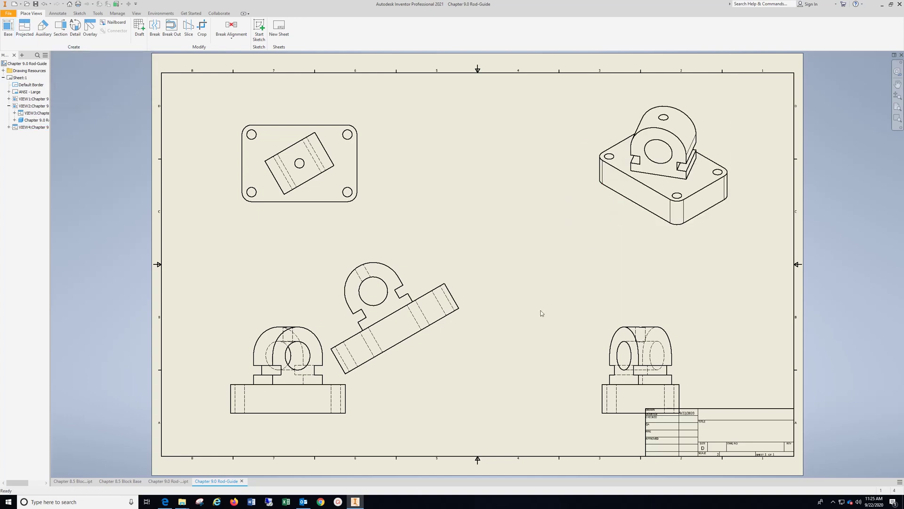
Step: Delete the lower-left front view and lower-right view, then nudge the auxiliary view down-right
right_click(354, 418)
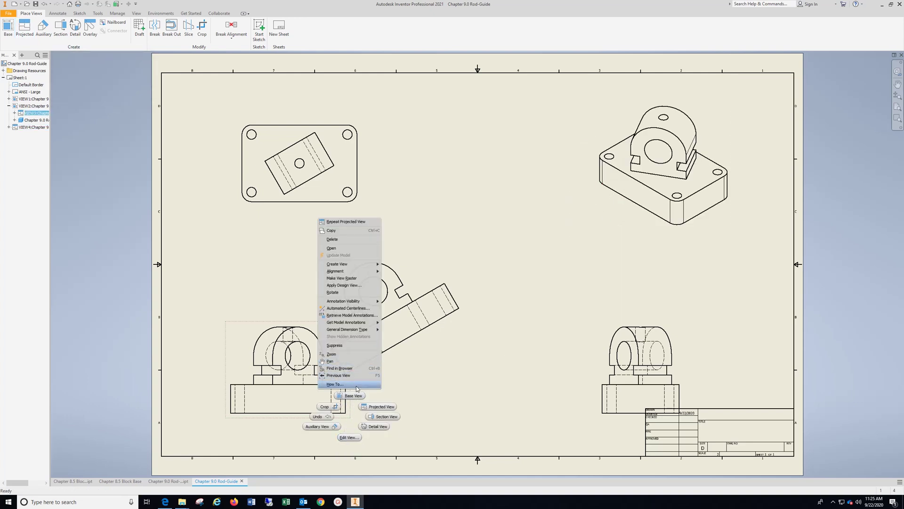
click(344, 240)
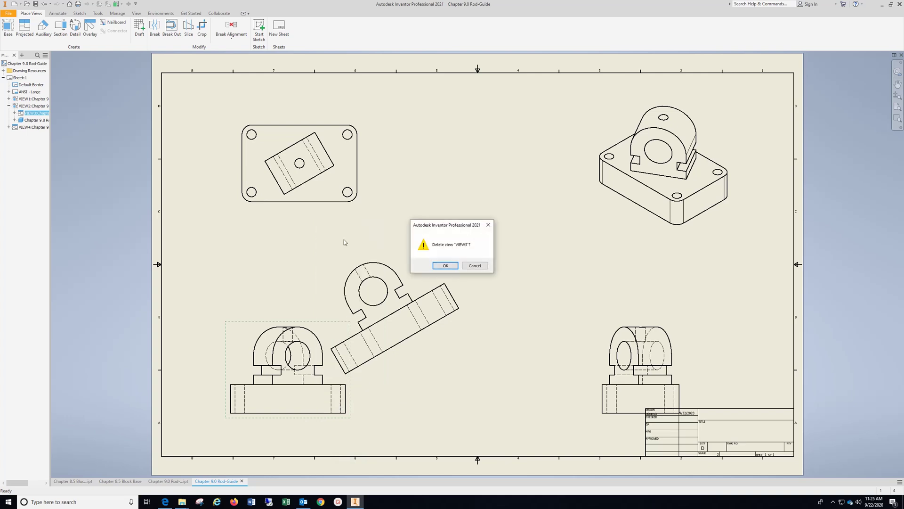
click(453, 267)
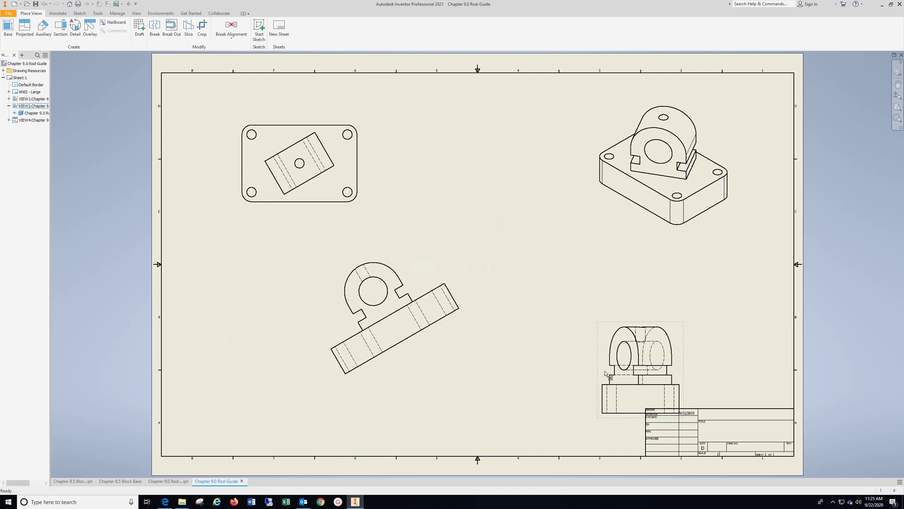
right_click(603, 341)
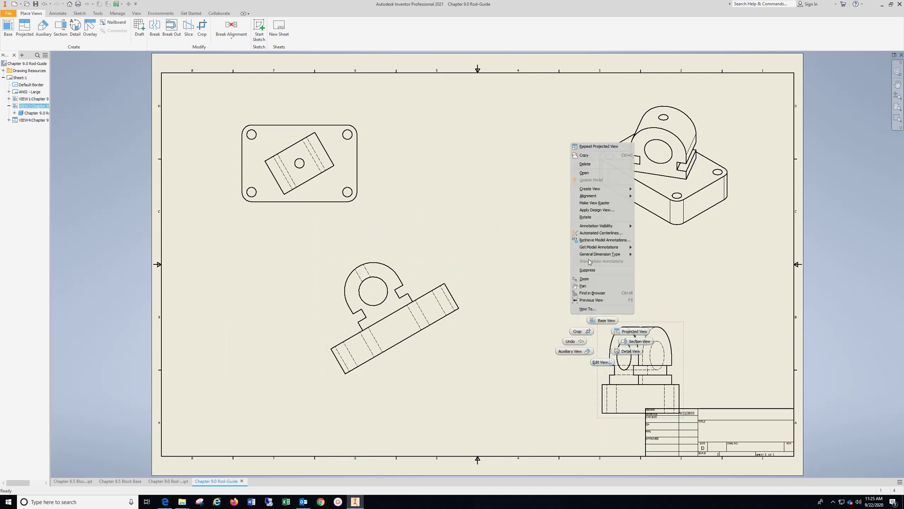
click(595, 164)
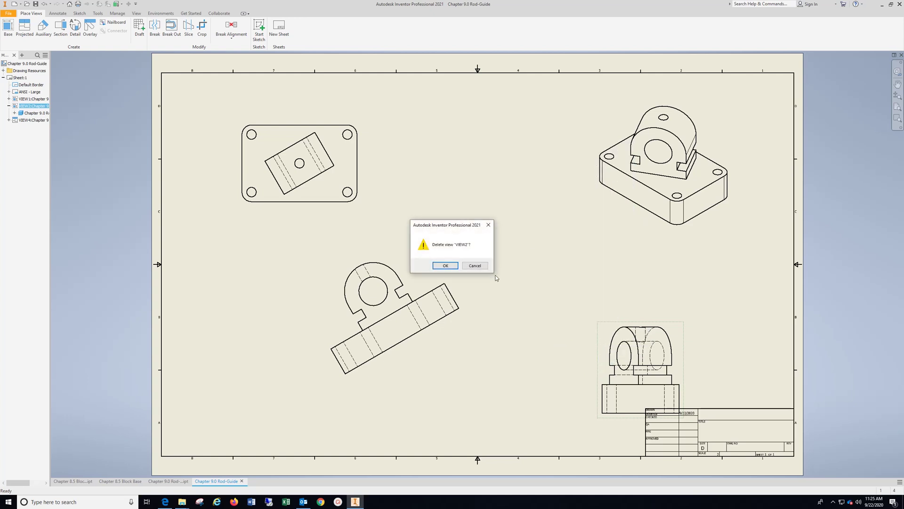
click(456, 267)
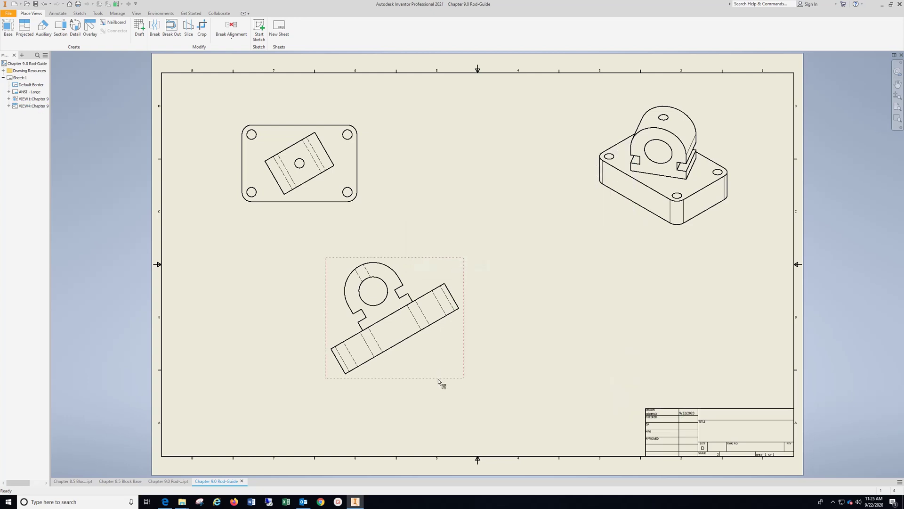
drag(439, 379, 445, 394)
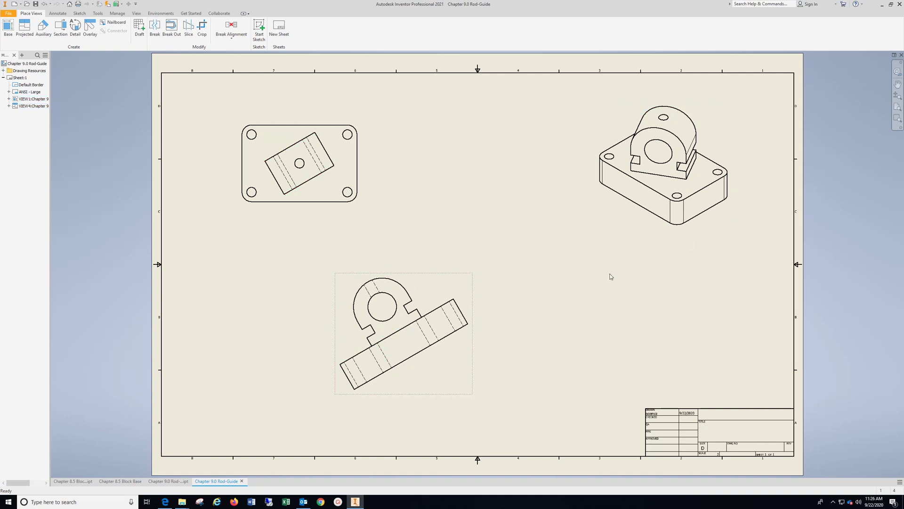
Step: Add center marks to the four top-view holes and the circle in the lower view
click(56, 14)
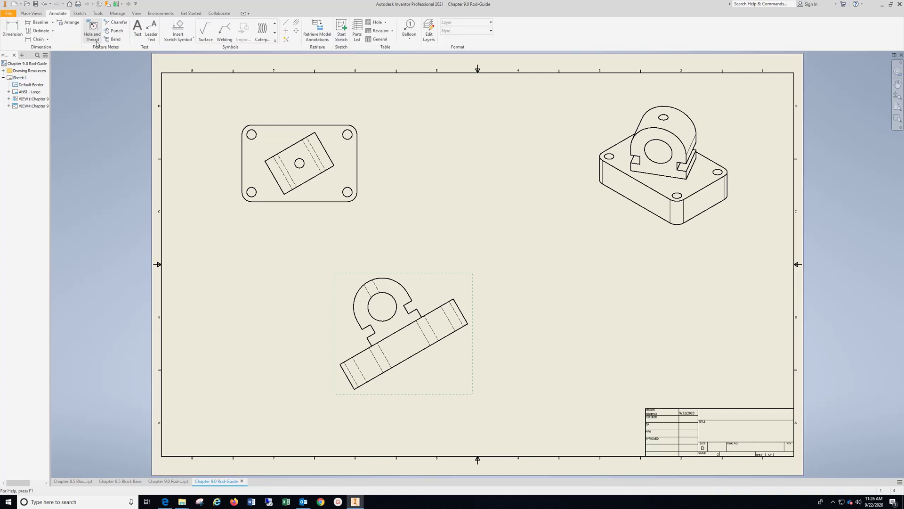
click(286, 31)
click(252, 136)
click(252, 192)
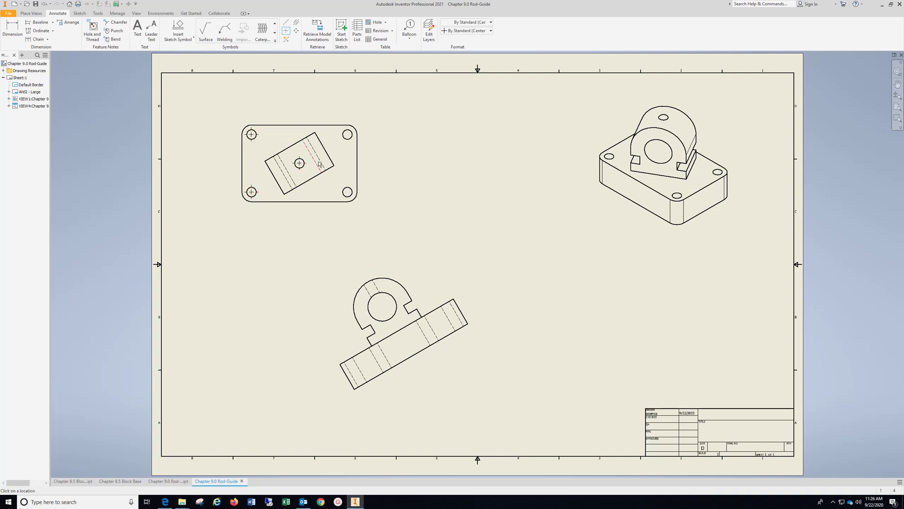
click(344, 141)
click(348, 191)
click(383, 299)
Step: Add bisector centerlines between the hidden-line pairs of the bores in the auxiliary view
click(296, 22)
click(362, 376)
click(378, 366)
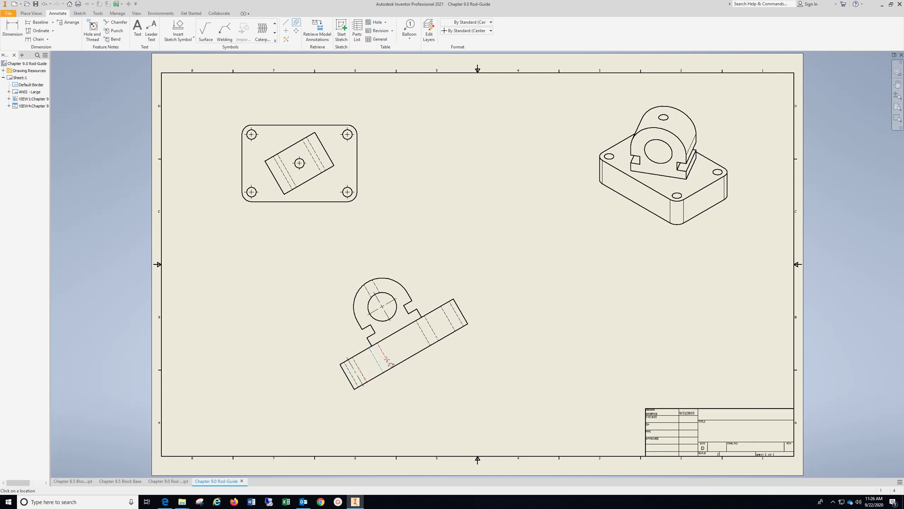
click(432, 328)
click(448, 318)
click(455, 312)
Step: Dimension the top view's 3.00 width, 1.50 hole position and 2.00 height
click(17, 32)
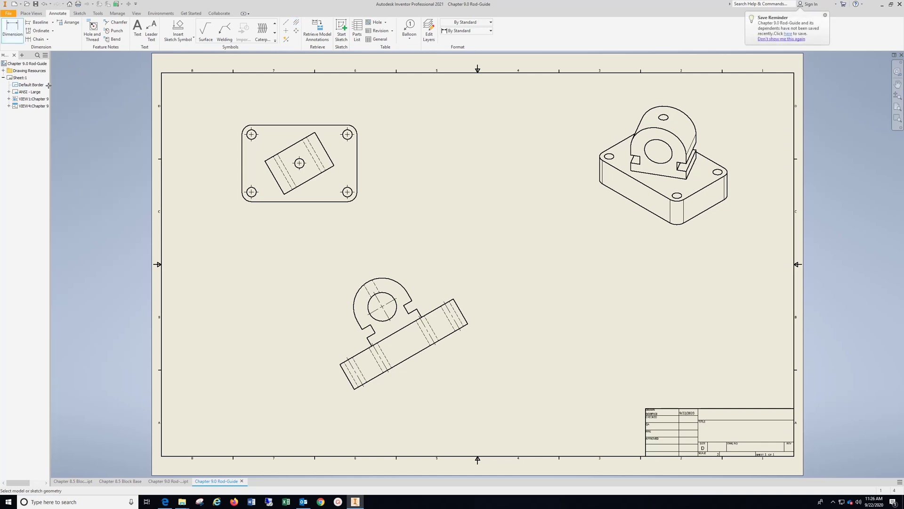
click(242, 164)
click(360, 160)
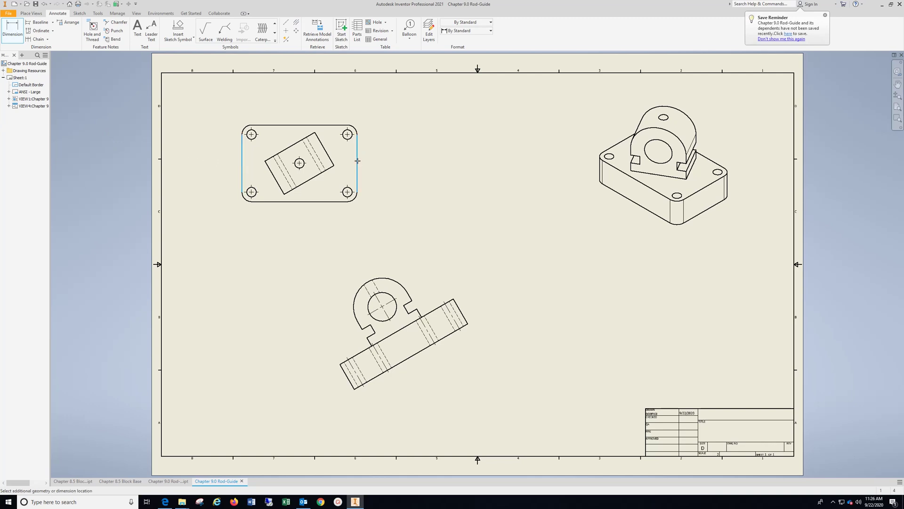
click(311, 101)
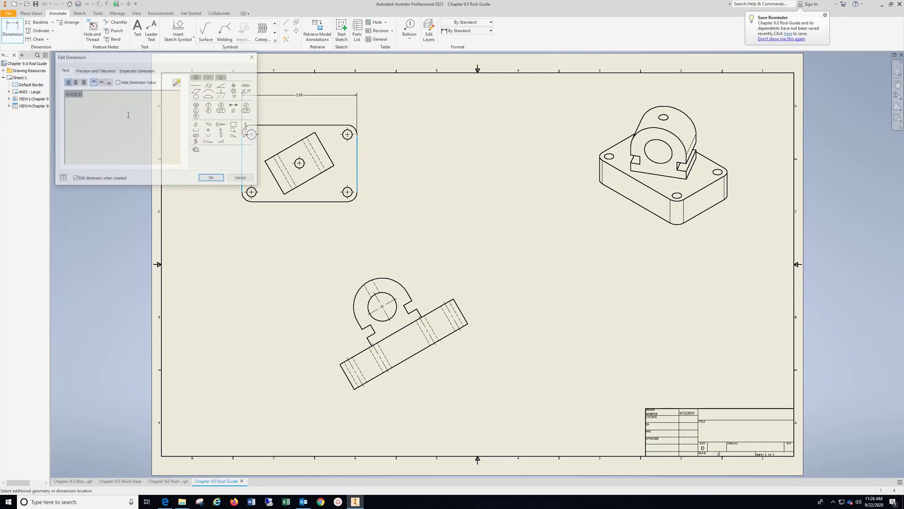
click(208, 178)
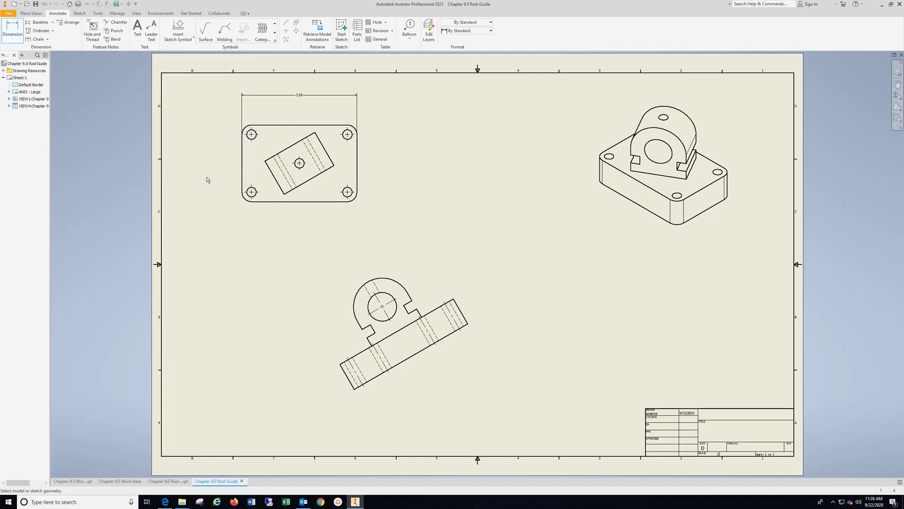
click(299, 163)
click(357, 168)
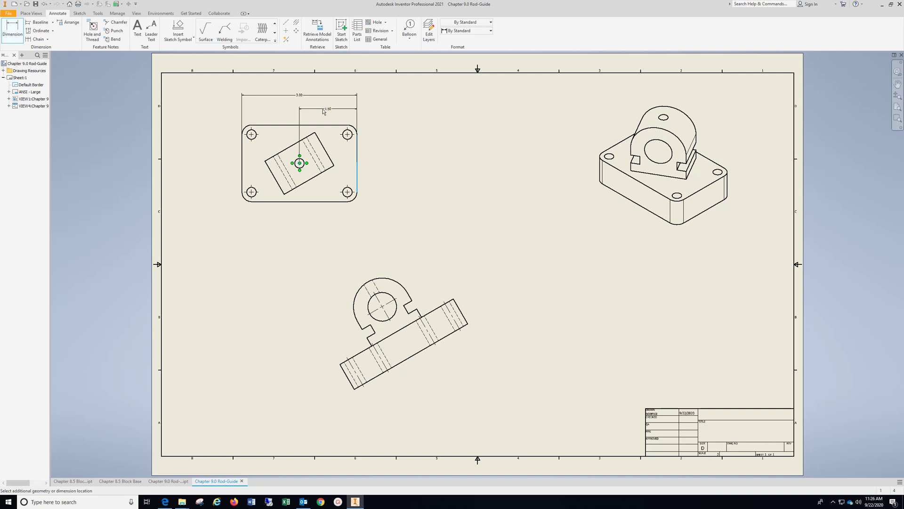
click(323, 112)
click(216, 179)
click(323, 202)
click(325, 125)
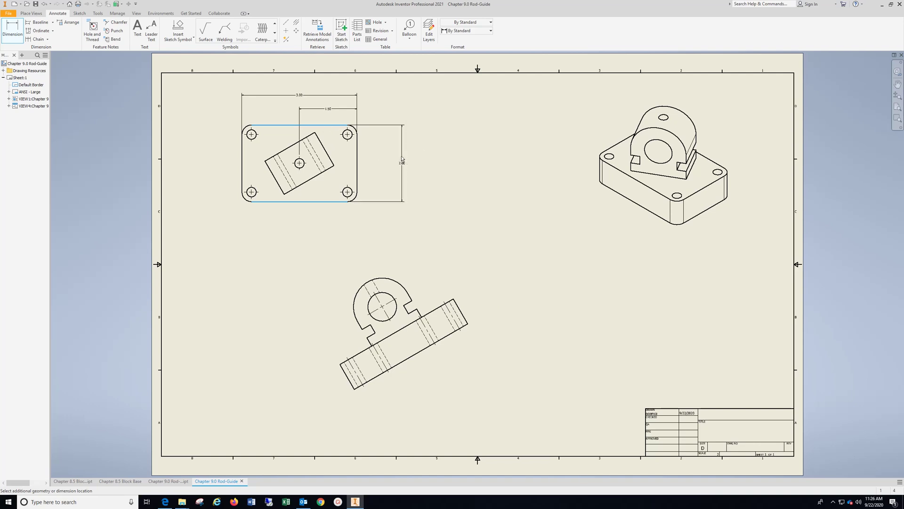
click(402, 159)
click(218, 179)
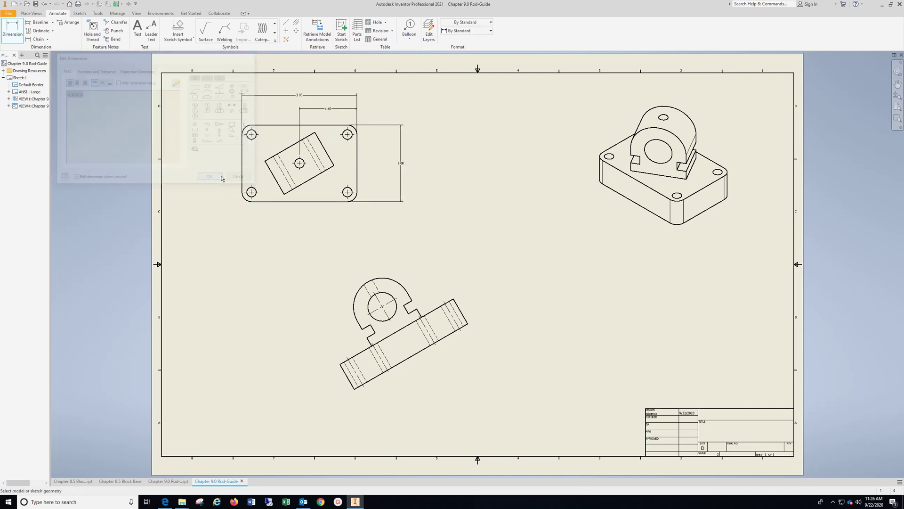
Step: Add the 1.00 hole-to-edge, 30° block angle and 1.00 block width dimensions
click(300, 164)
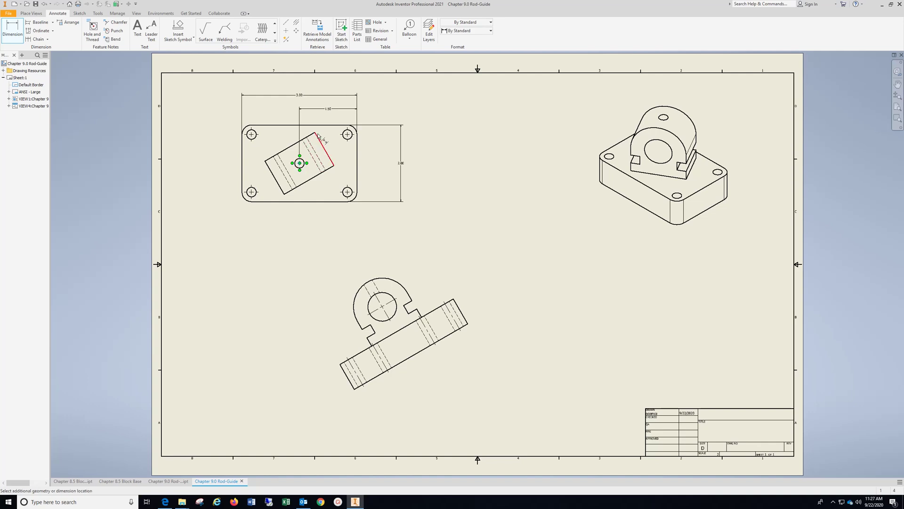
click(319, 126)
click(350, 162)
click(212, 178)
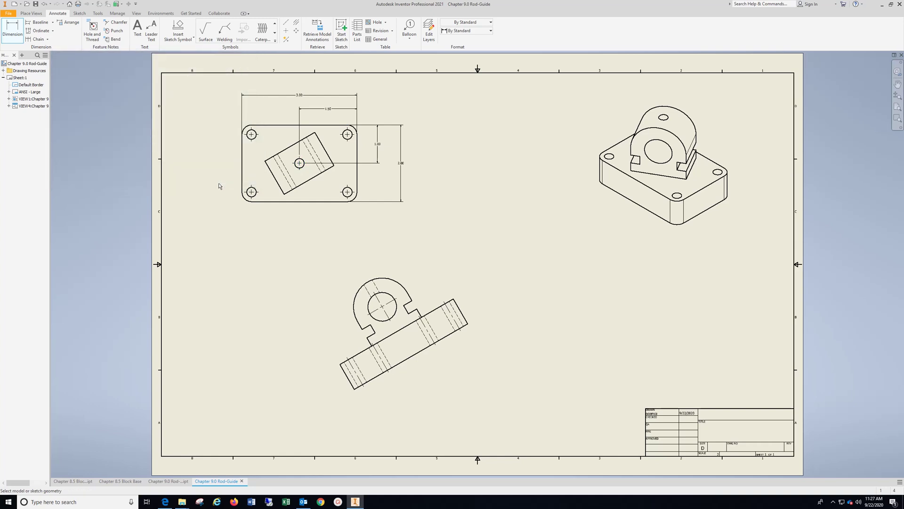
click(298, 202)
click(307, 183)
click(312, 191)
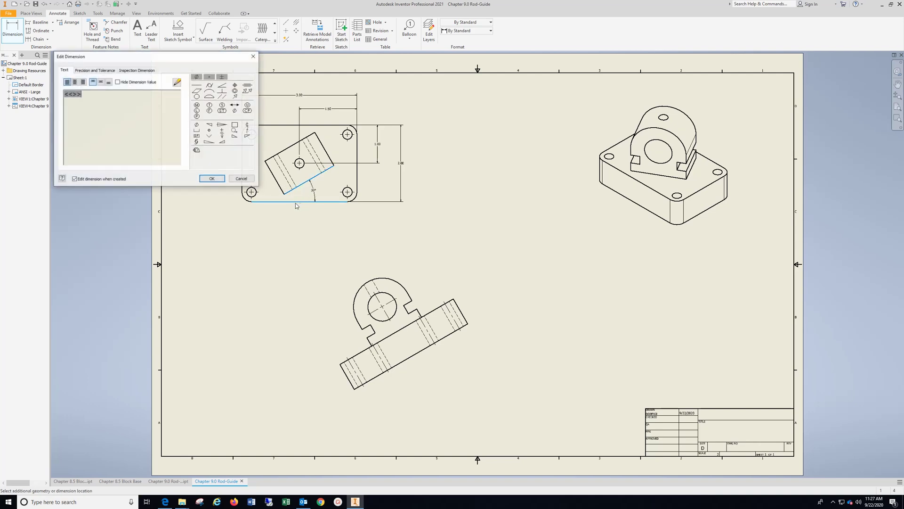
click(218, 179)
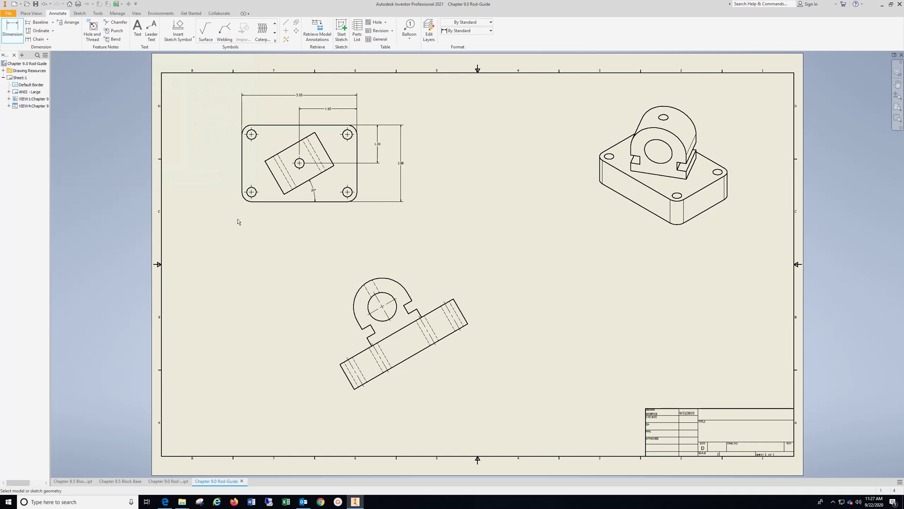
click(288, 195)
click(276, 155)
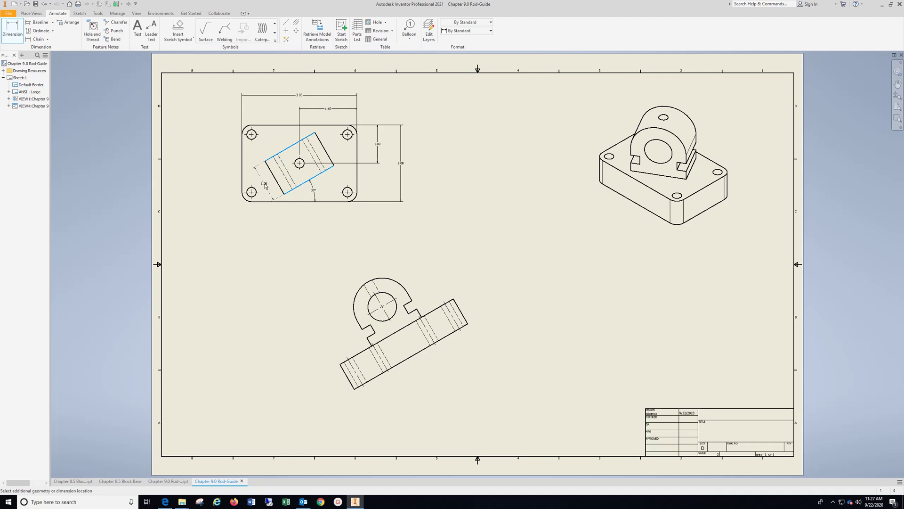
click(265, 186)
click(214, 179)
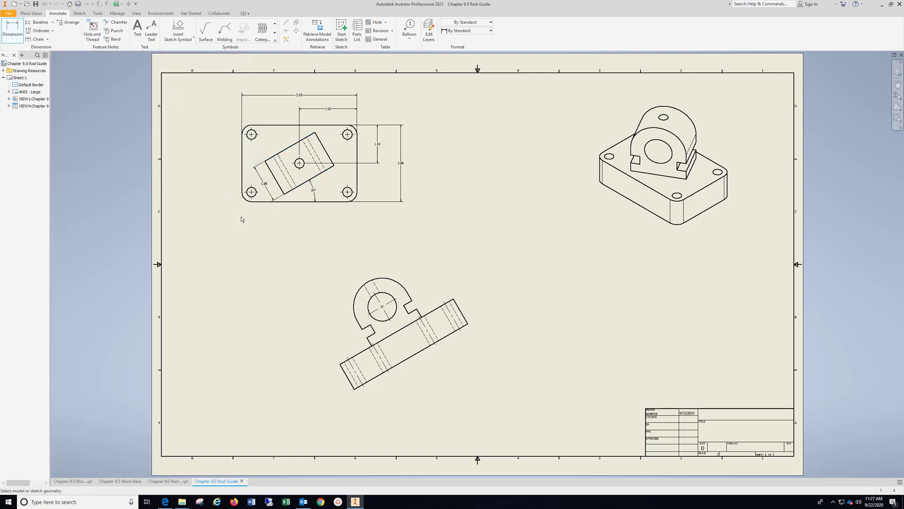
Step: Dimension the R.13 centre hole, R.25 corner radius and Ø.25 hole diameter
scroll(296, 165, up, 5)
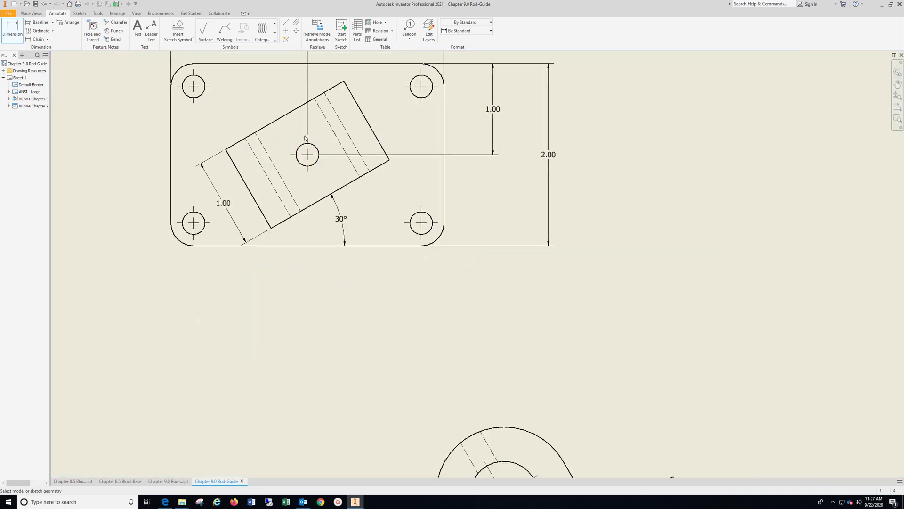
click(304, 145)
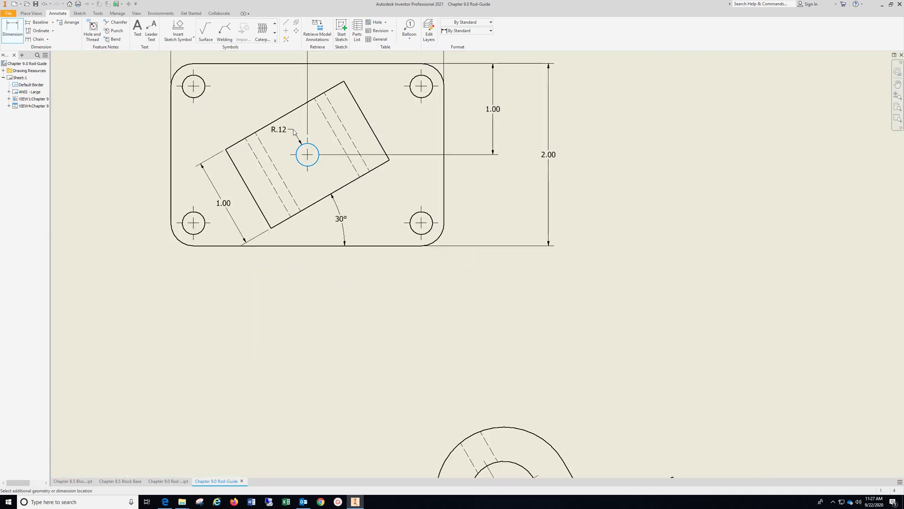
click(293, 132)
click(212, 179)
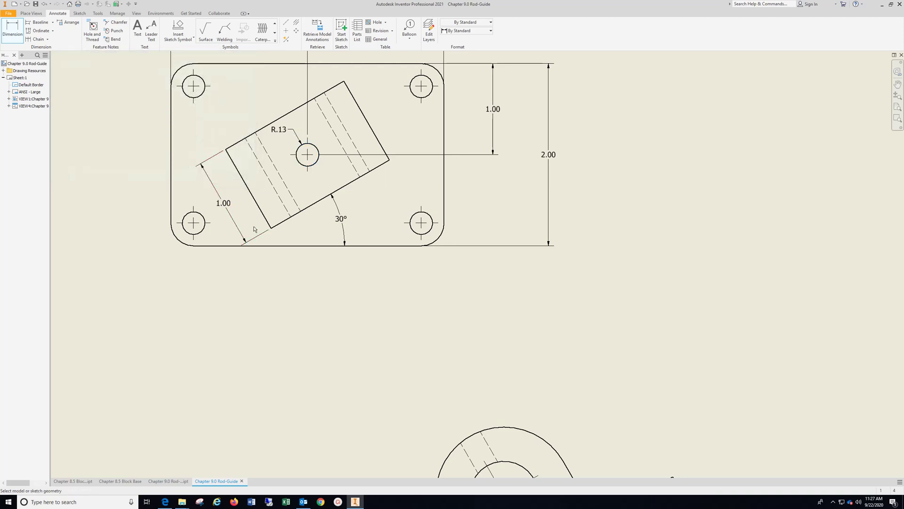
click(186, 247)
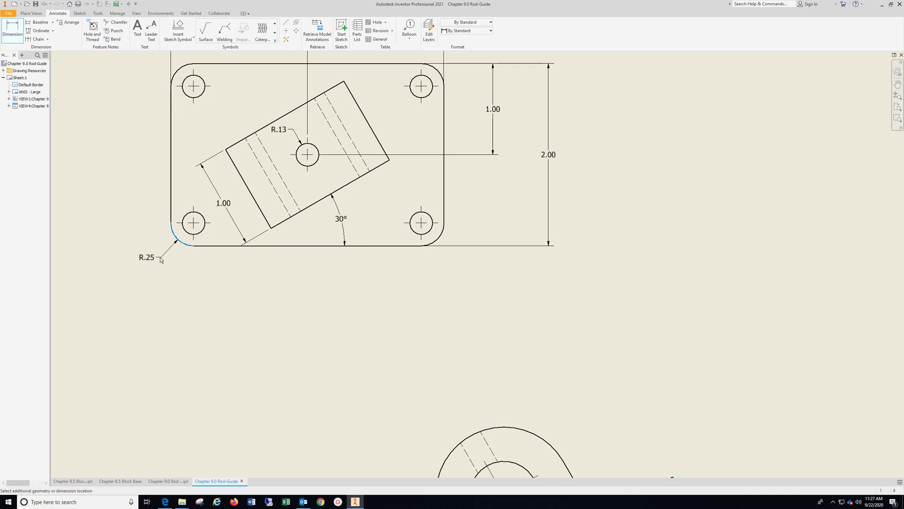
click(158, 258)
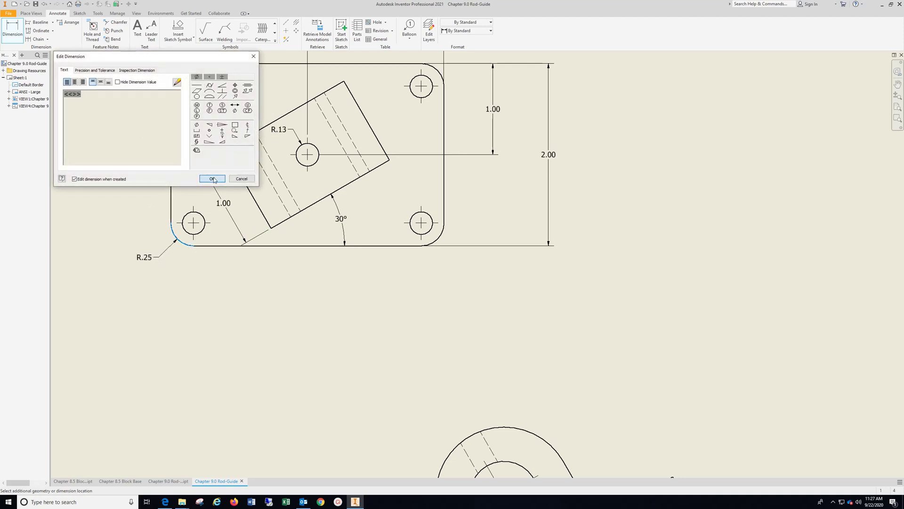
click(211, 177)
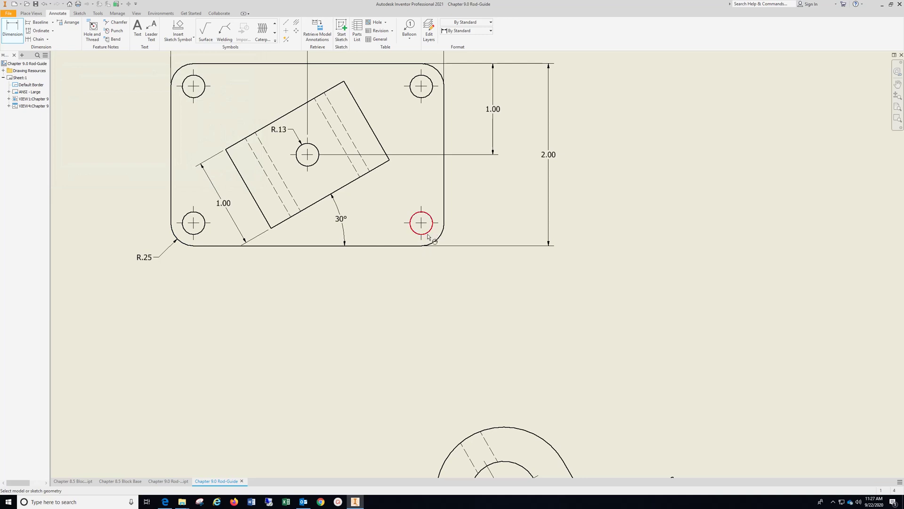
click(428, 231)
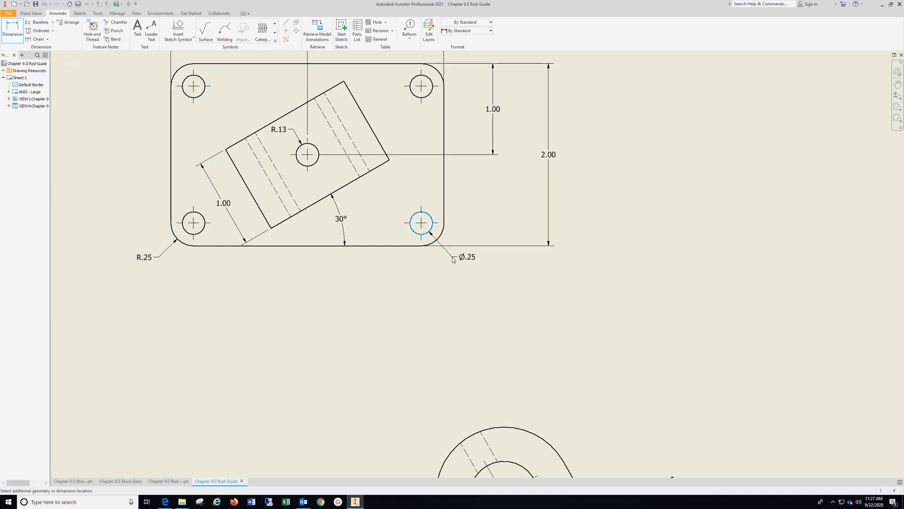
click(212, 178)
Step: Add two .75 dimensions to the auxiliary view, one aligned with the slanted bar
middle_drag(401, 361, 234, 73)
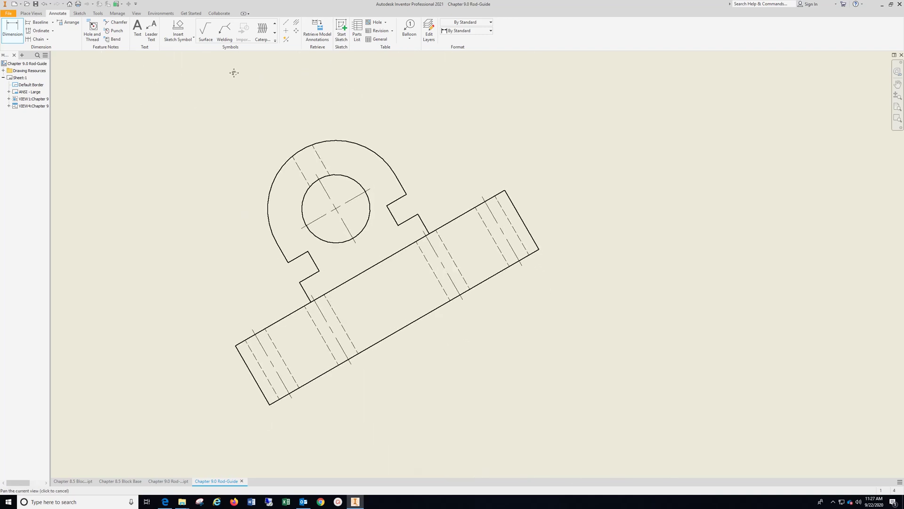
click(536, 257)
click(506, 197)
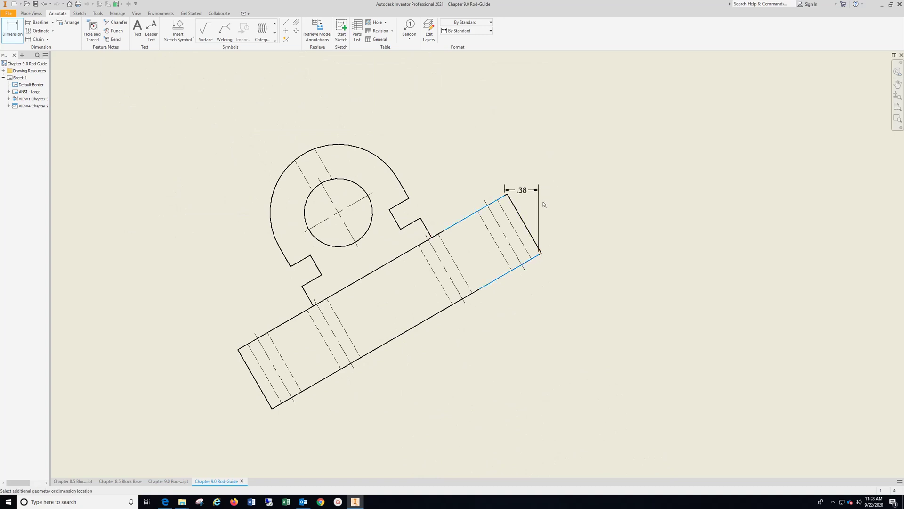
right_click(557, 198)
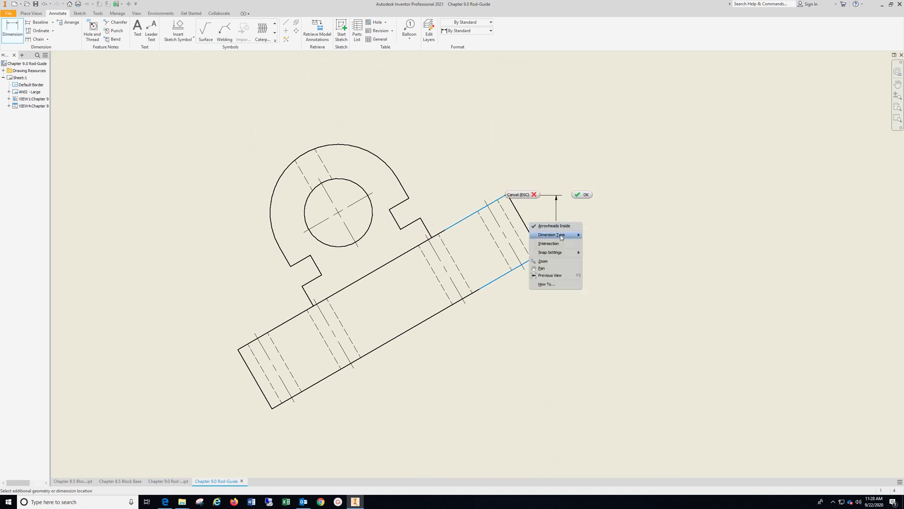
mouse_move(561, 238)
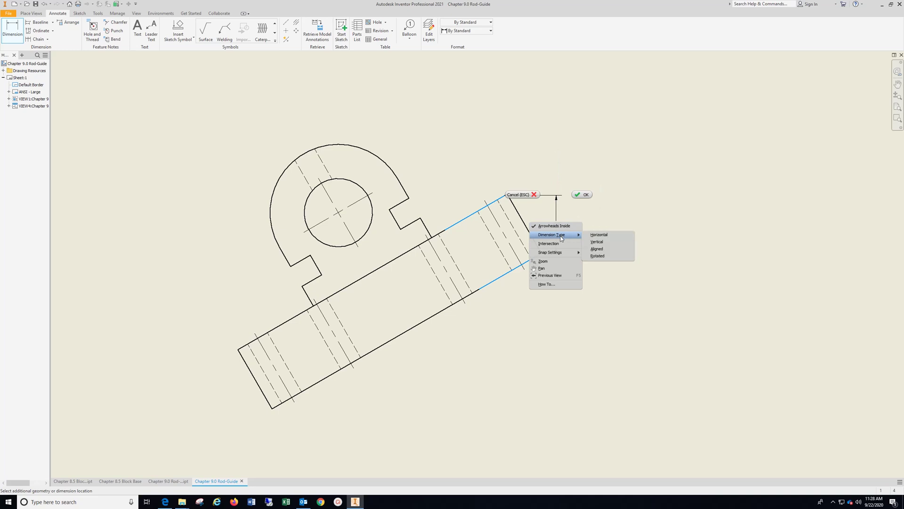
click(597, 249)
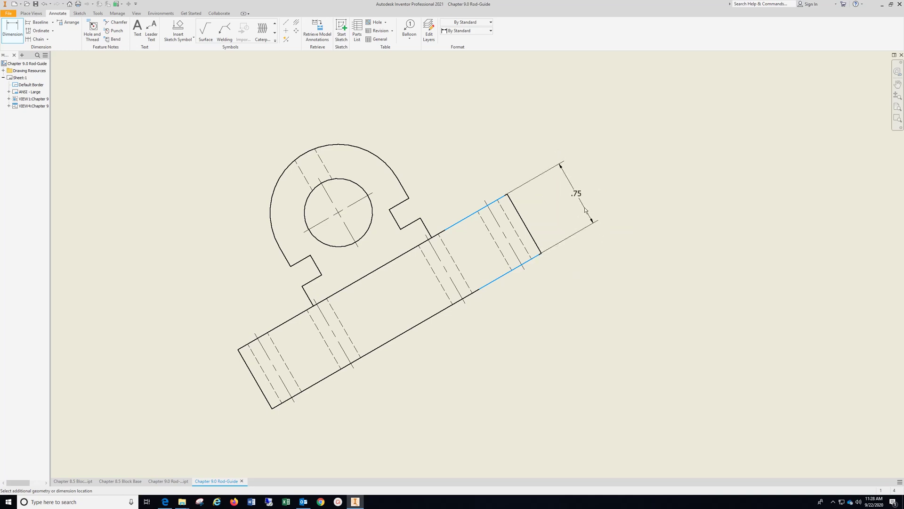
click(586, 211)
click(216, 178)
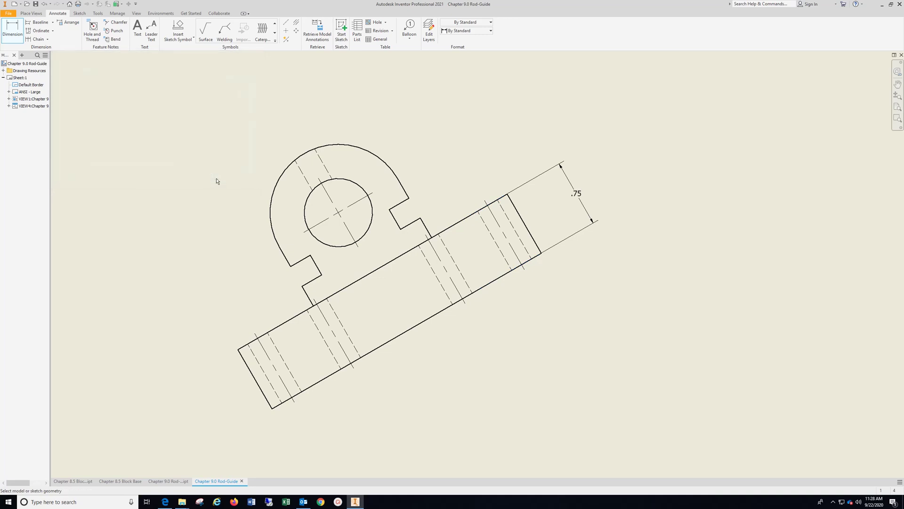
click(291, 317)
click(325, 223)
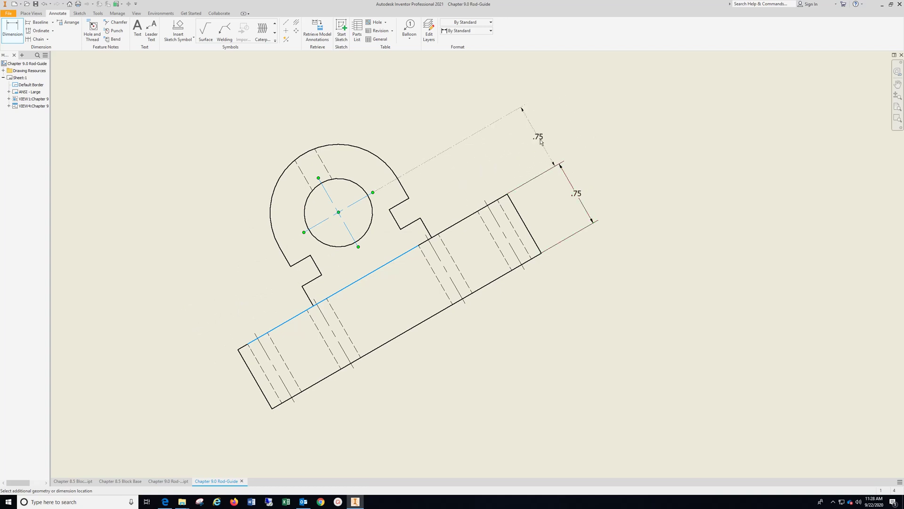
click(496, 143)
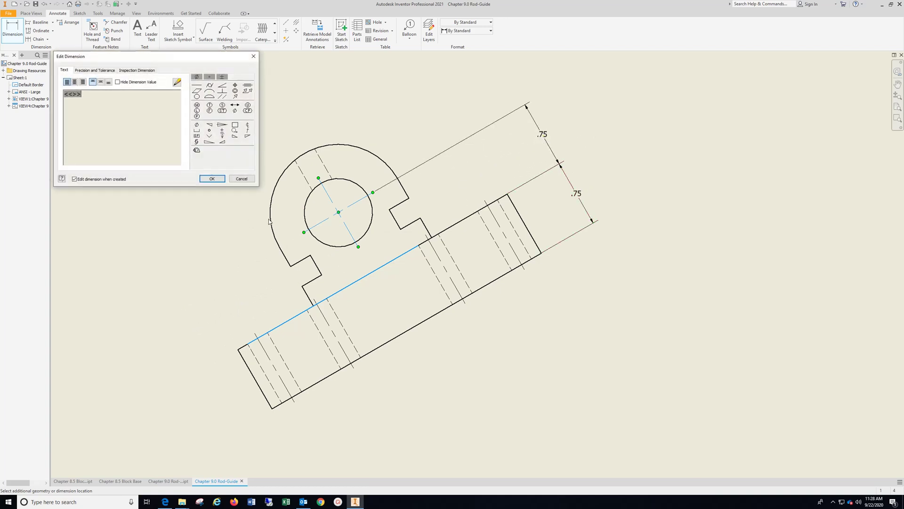
click(211, 180)
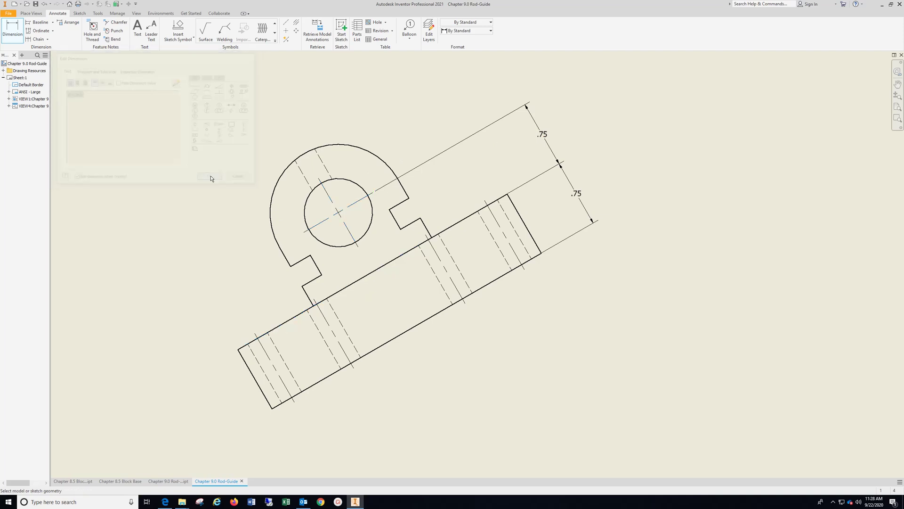
Step: Dimension the bore as Ø.75 and the outer arc as R.75
click(350, 181)
click(376, 130)
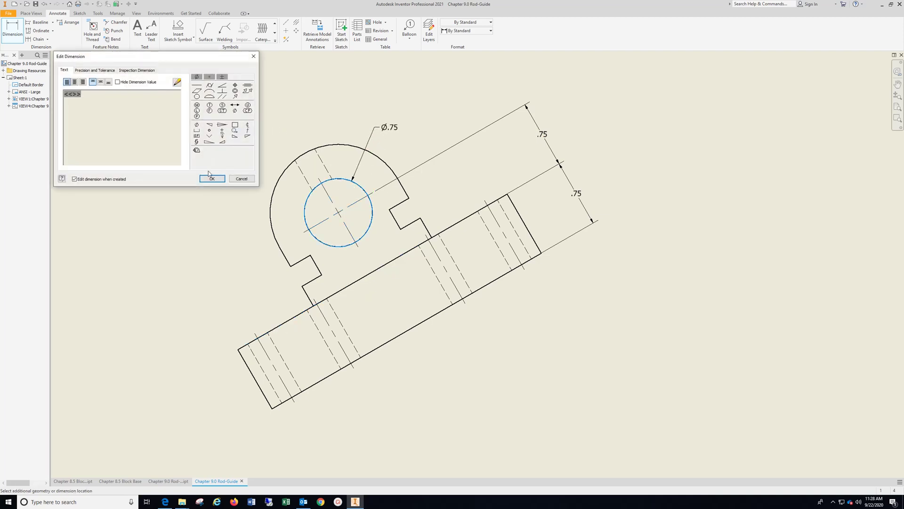
click(211, 178)
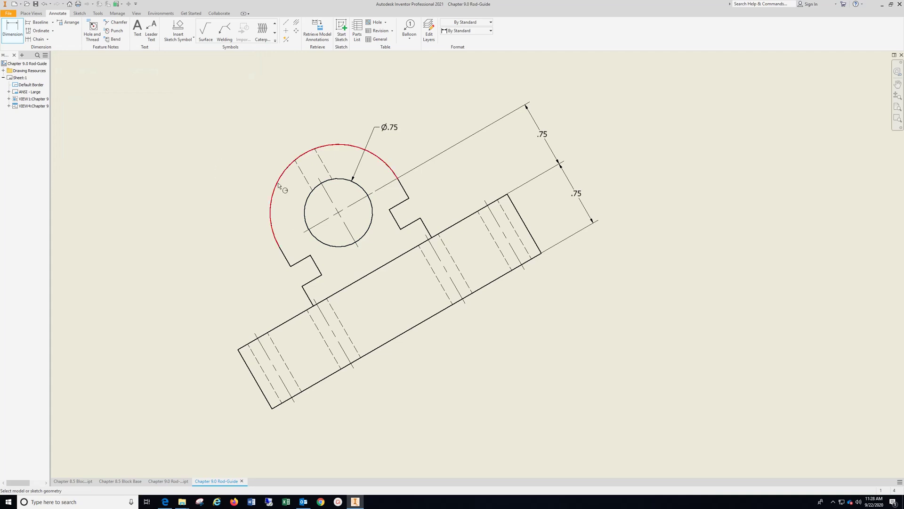
click(275, 187)
click(233, 153)
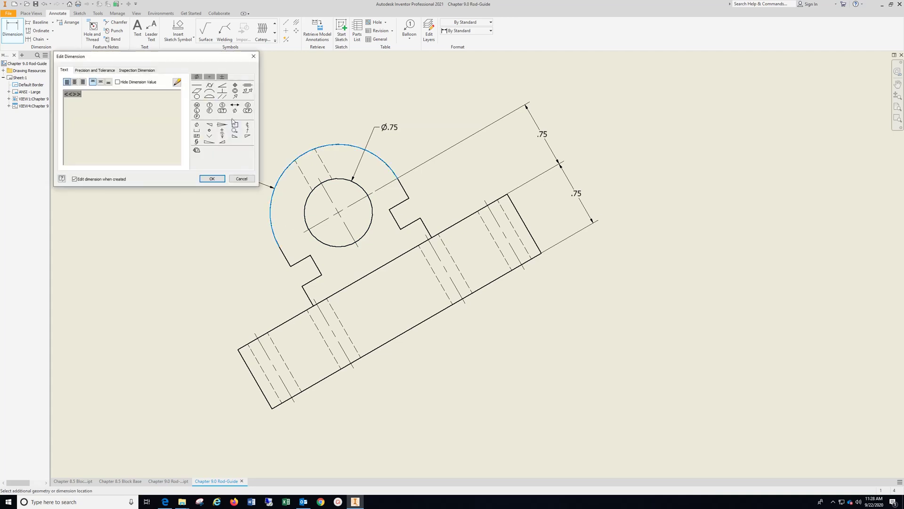
click(214, 181)
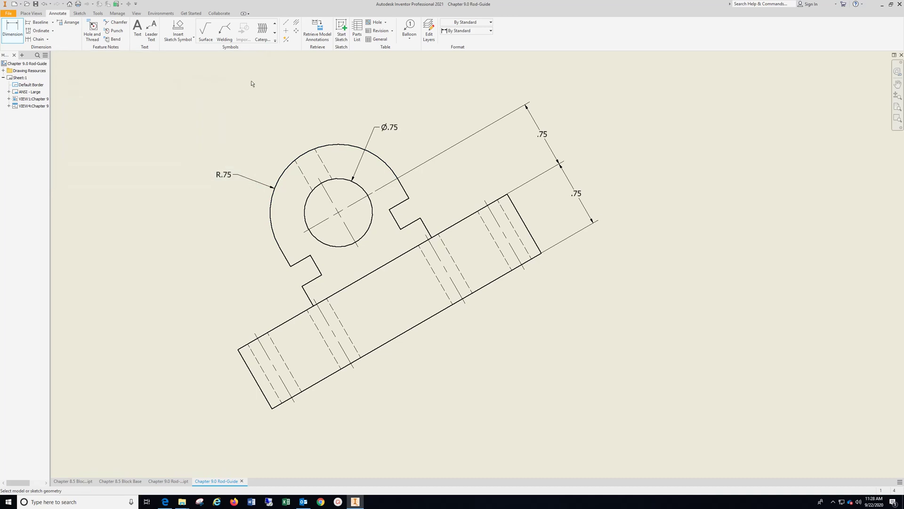
Step: Add a bisector centerline between the two hidden lines in the auxiliary view
click(296, 22)
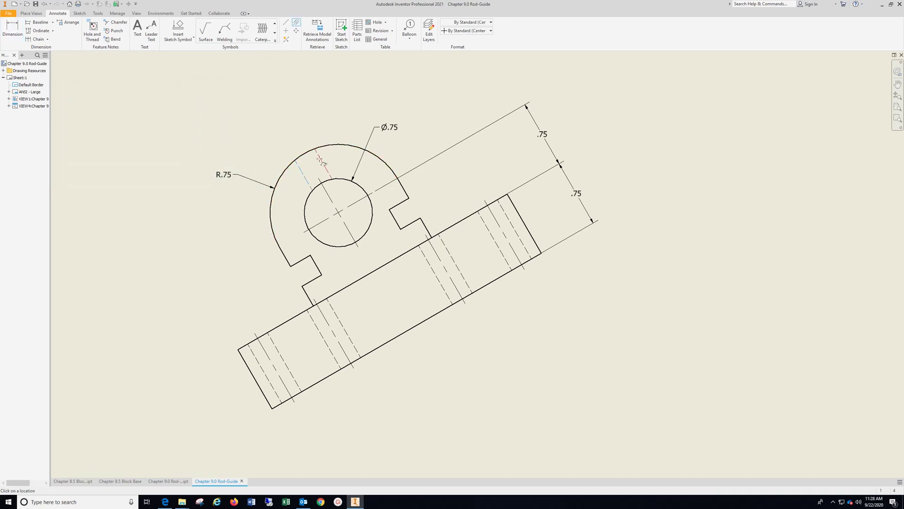
click(322, 162)
middle_drag(431, 236, 344, 240)
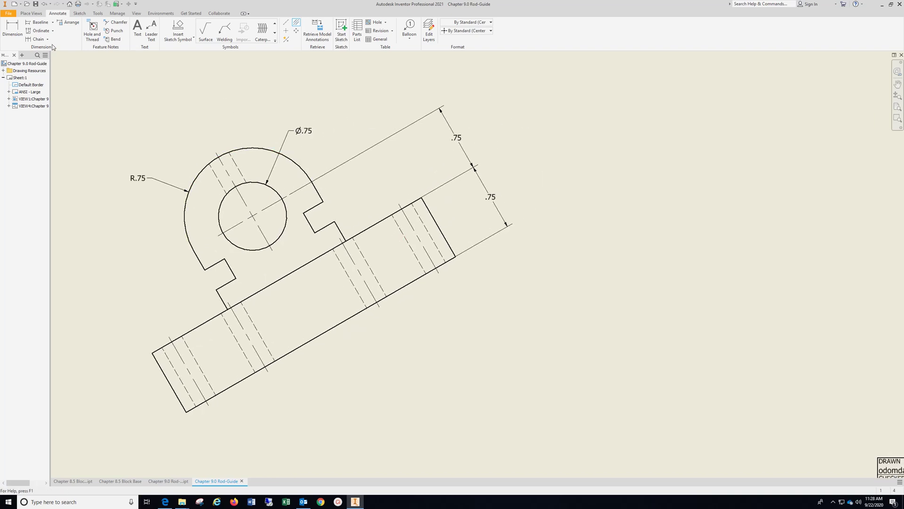
Step: Add a .25 dimension from the rod's upper edge to the notch edge
key(d)
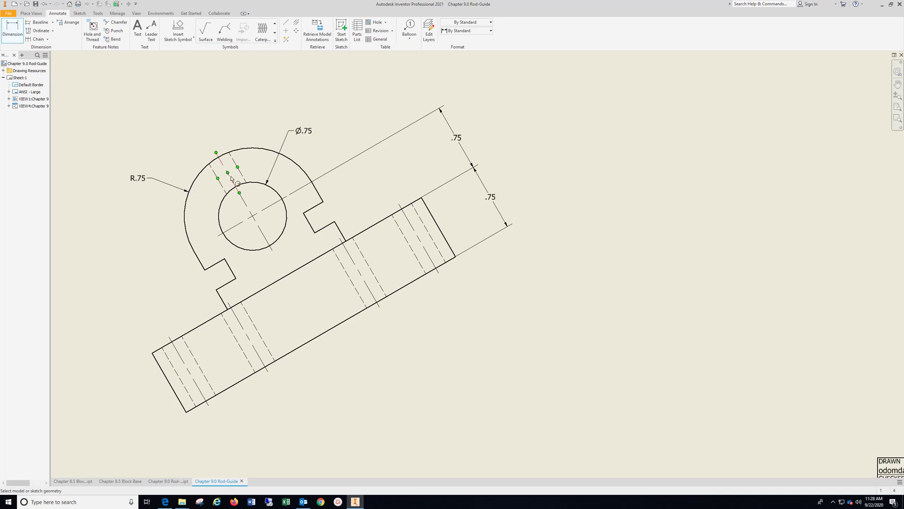
click(367, 228)
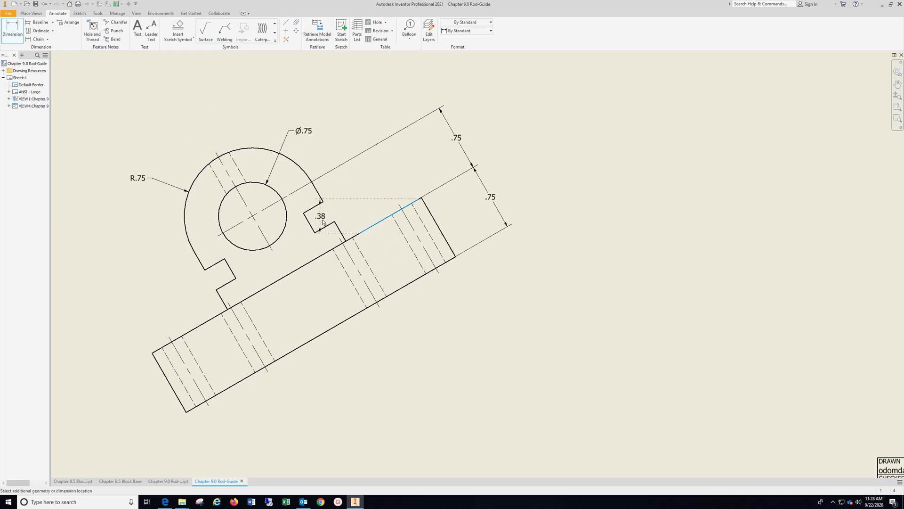
click(329, 226)
click(355, 214)
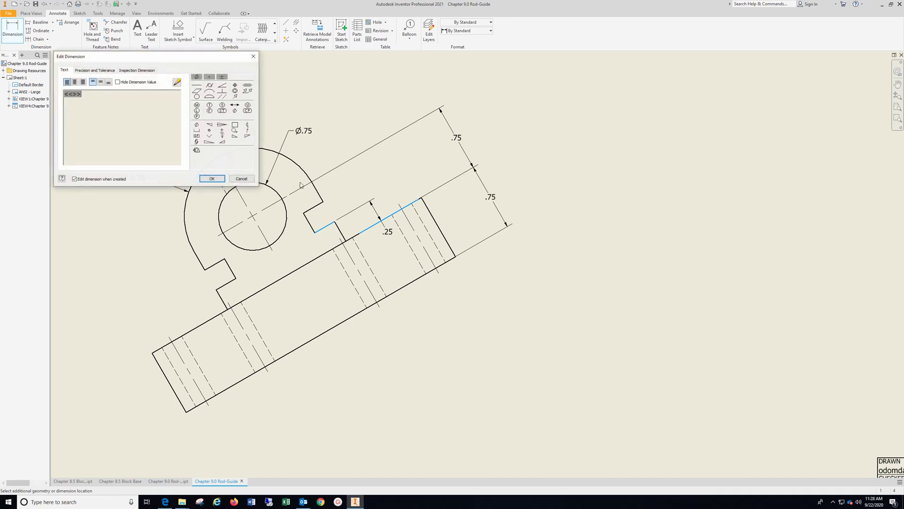
click(213, 179)
click(325, 228)
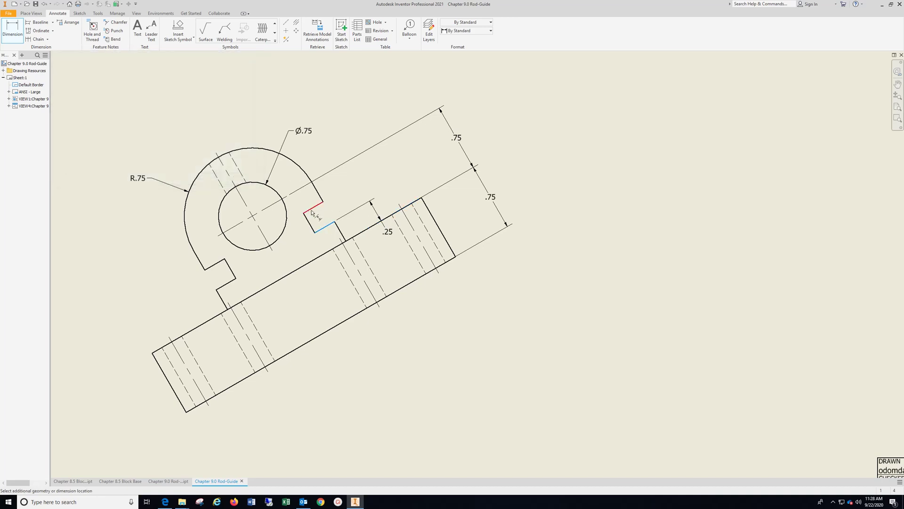
click(312, 213)
key(Escape)
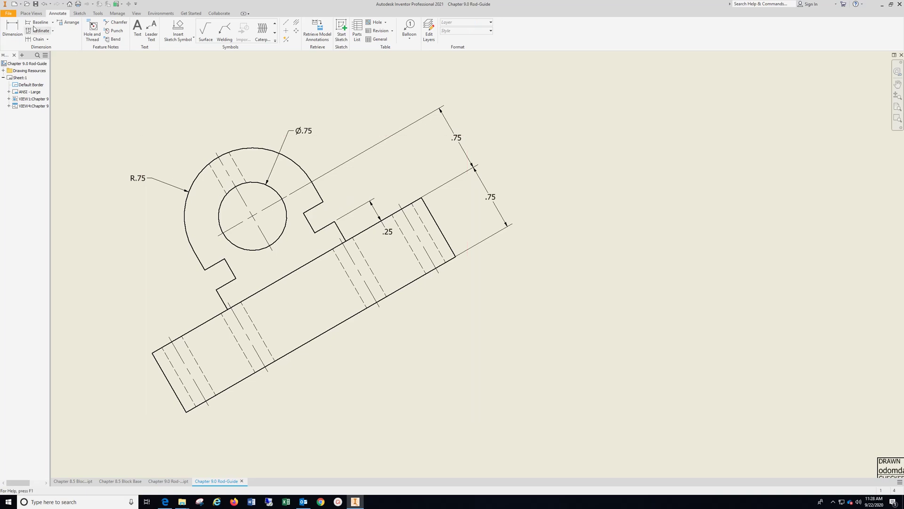
Step: Add the .25 notch width and .25 slot depth dimensions
key(d)
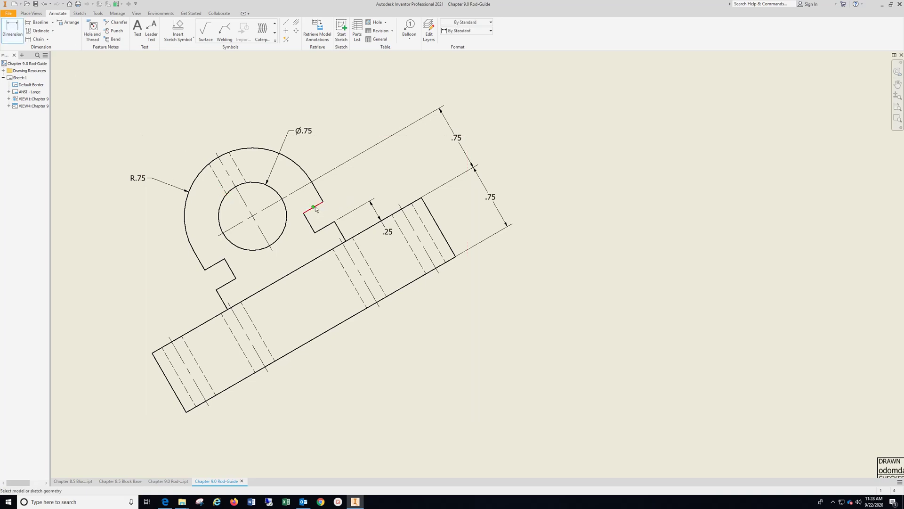
click(313, 208)
click(324, 227)
click(372, 198)
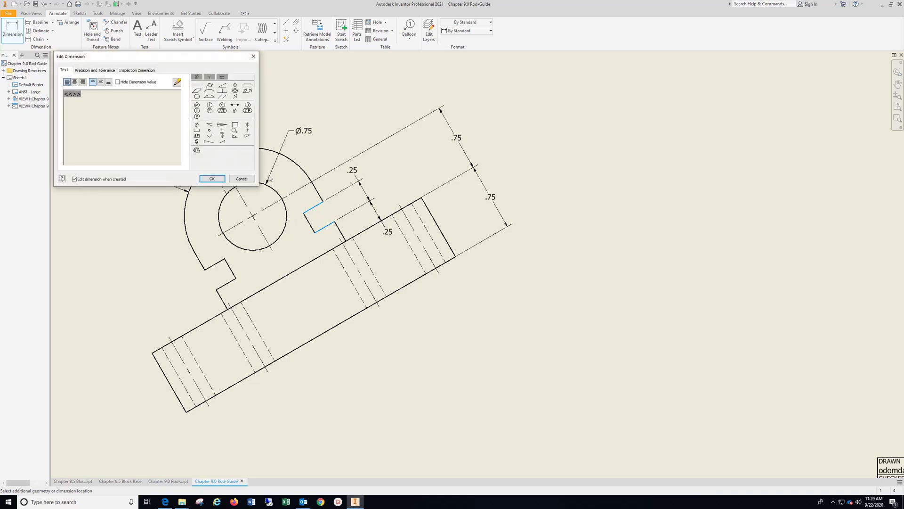
click(212, 179)
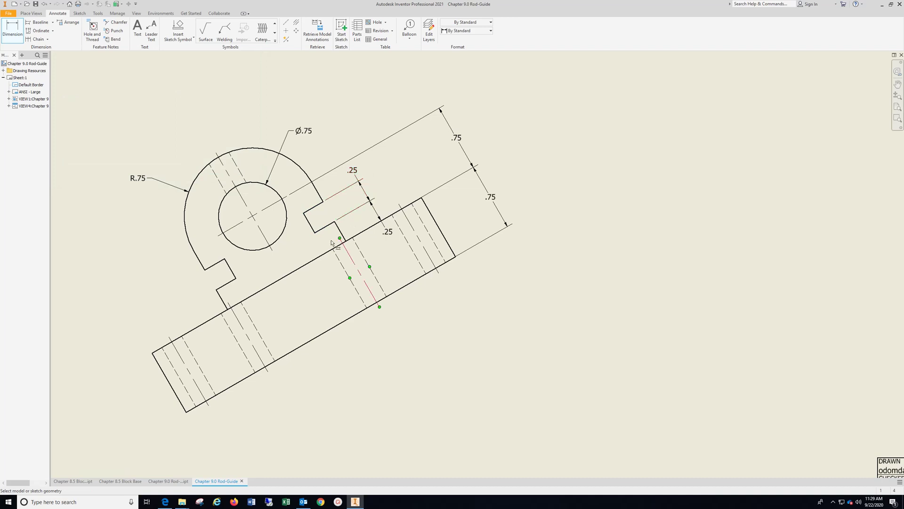
click(309, 223)
click(323, 203)
click(324, 218)
click(213, 178)
Step: Add 'Your Name' text at 0.240 in to the title block's top cell
scroll(218, 263, down, 2)
scroll(224, 315, up, 5)
scroll(226, 306, down, 8)
scroll(232, 303, up, 4)
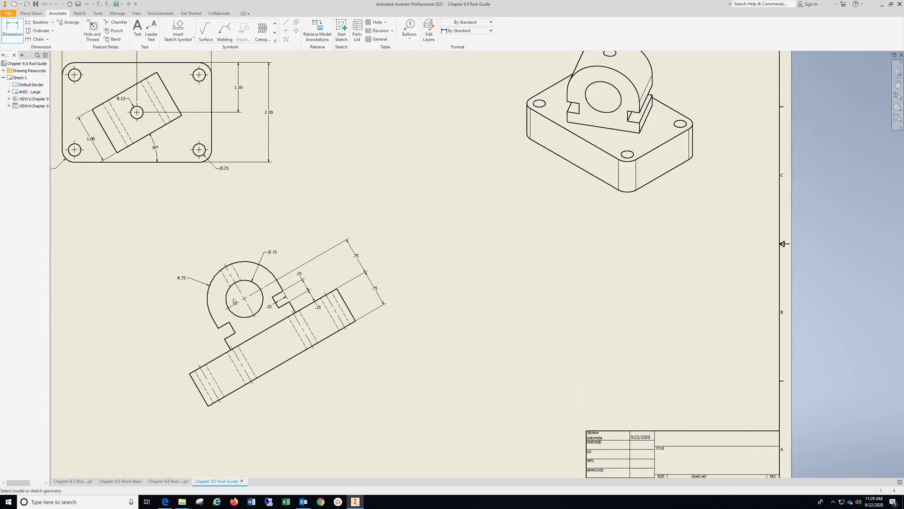
mouse_move(417, 371)
middle_down()
mouse_move(398, 349)
mouse_move(113, 238)
middle_up()
scroll(394, 348, up, 3)
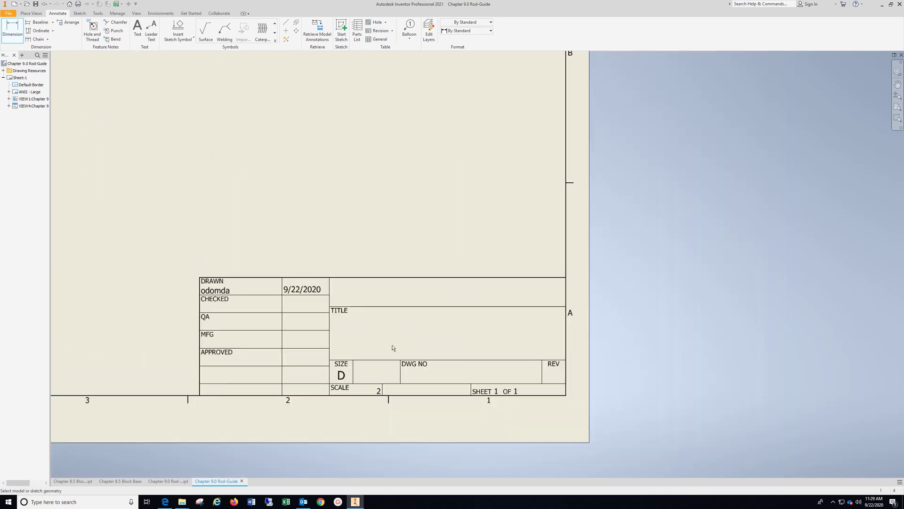
middle_drag(391, 344, 365, 314)
click(137, 29)
click(436, 261)
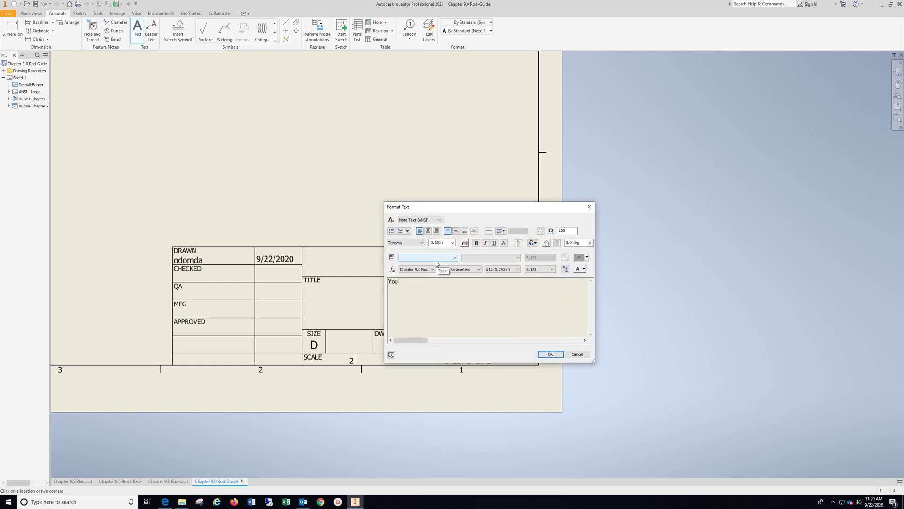
text(Your Name)
key(ctrl+a)
click(453, 243)
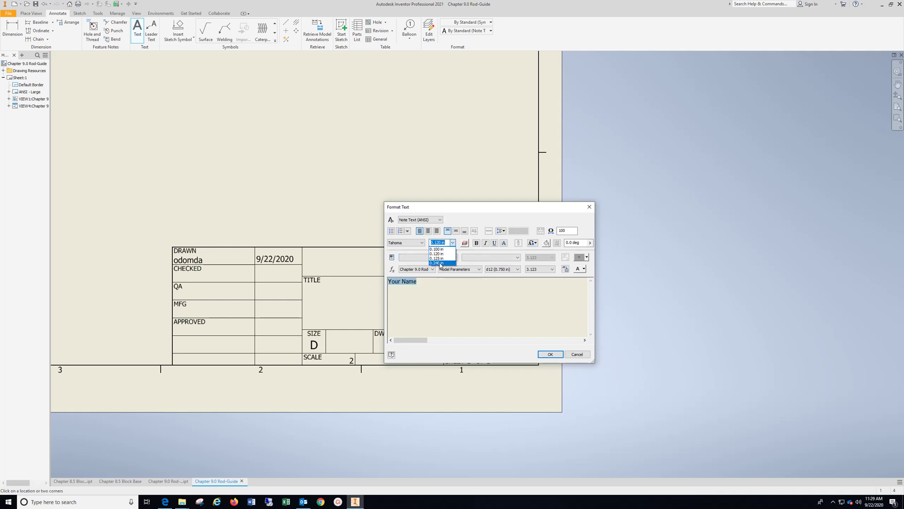
click(441, 263)
click(550, 354)
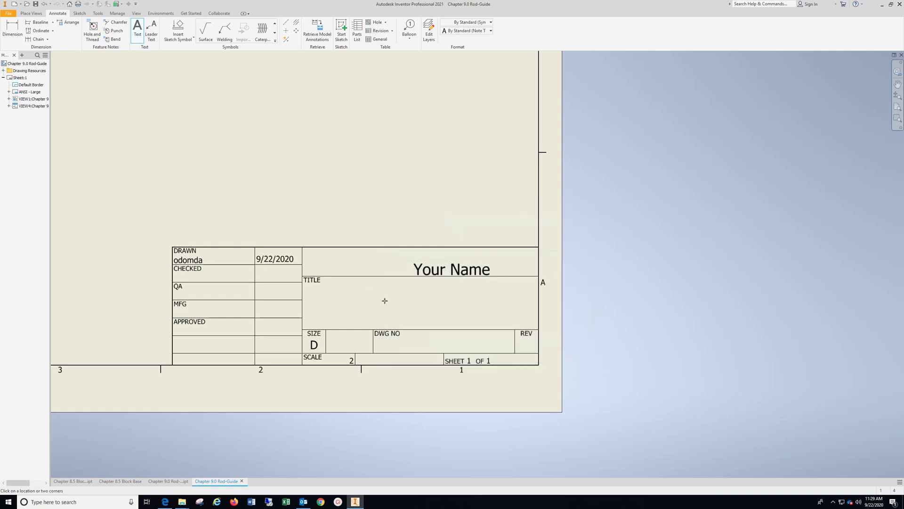
Step: Enter the title 'Chapter 9.0' at 0.240 in text height in the TITLE cell
click(385, 300)
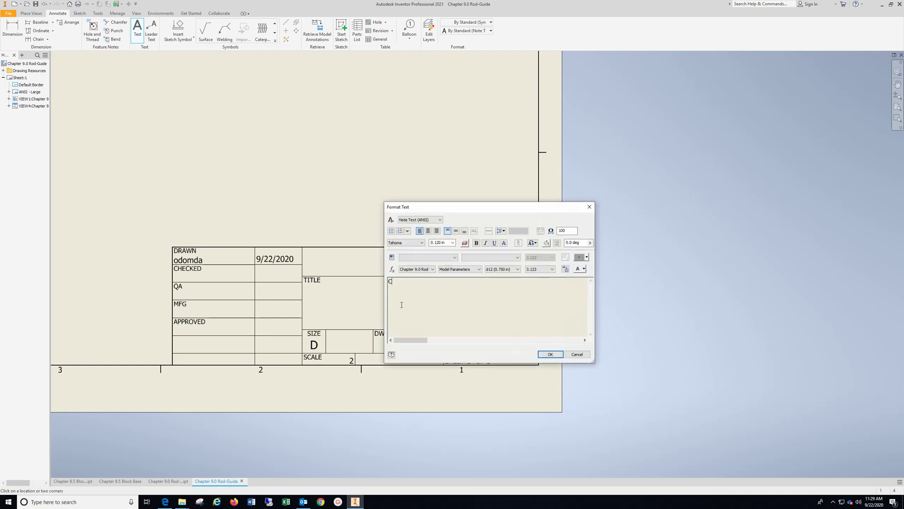
text(Chapter 9.0)
key(ctrl+a)
click(453, 243)
click(441, 261)
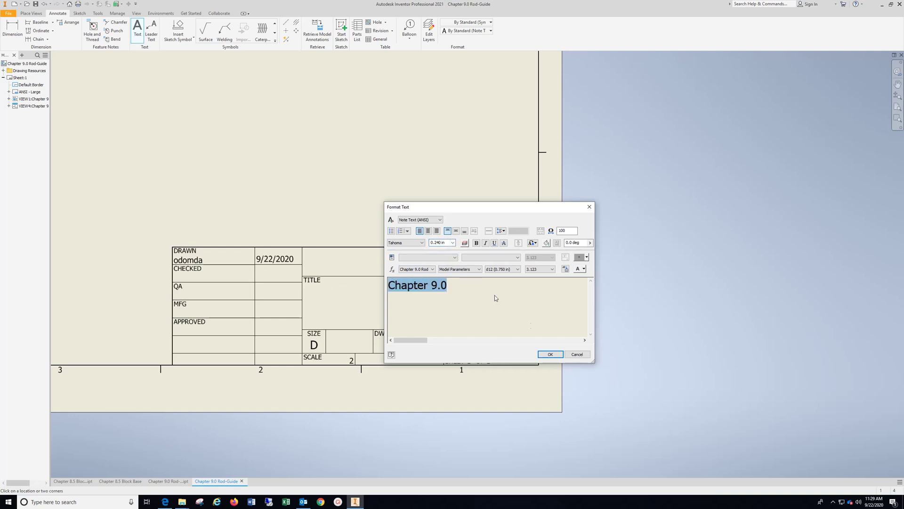
click(553, 355)
key(F5)
Step: Place a 'Material: Carbon Steel' note left of the title block with 0.240 in text height
click(287, 323)
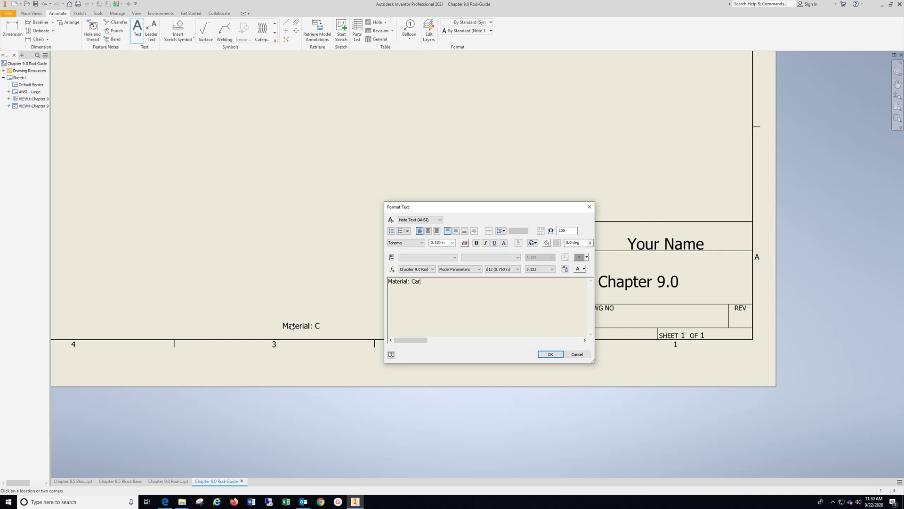
text(Steel)
key(ctrl+a)
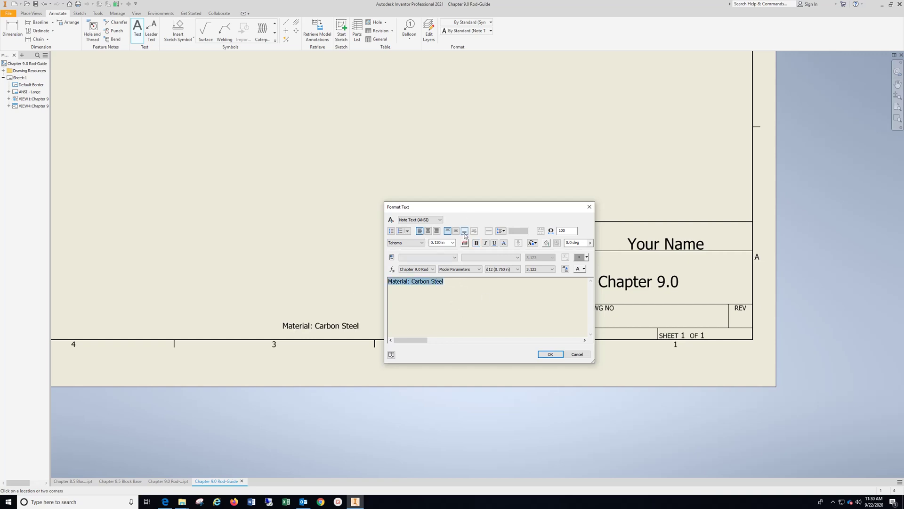
click(453, 243)
click(442, 263)
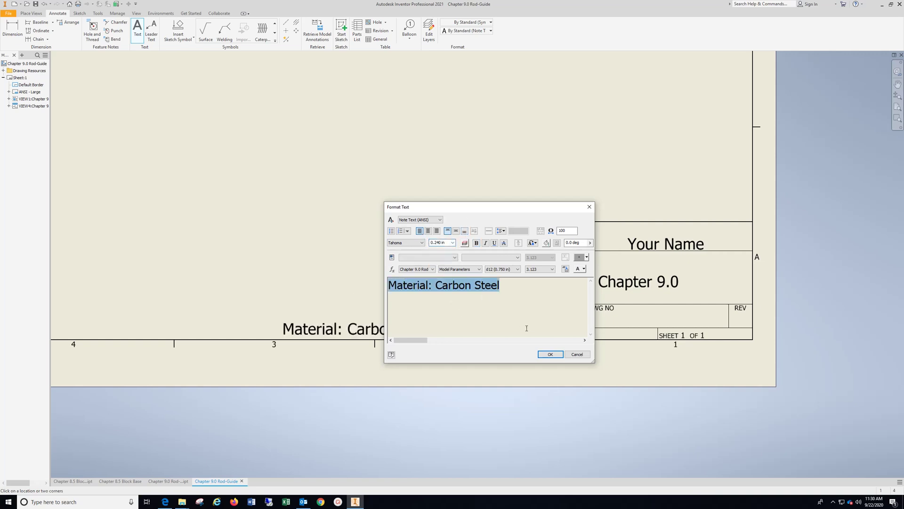
click(550, 355)
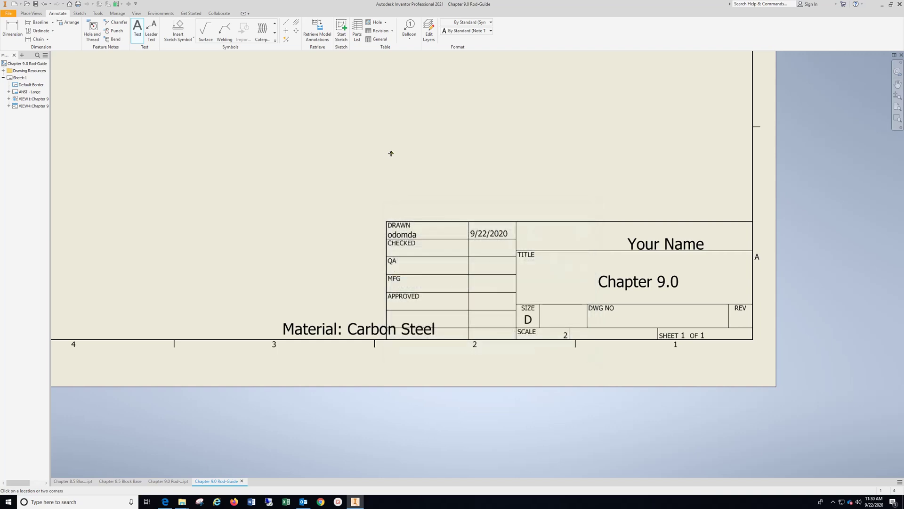
Step: Reposition the Your Name and Chapter 9.0 texts and shift the material note further left
click(674, 241)
drag(674, 242, 646, 234)
drag(656, 285, 655, 276)
drag(359, 329, 299, 330)
click(299, 258)
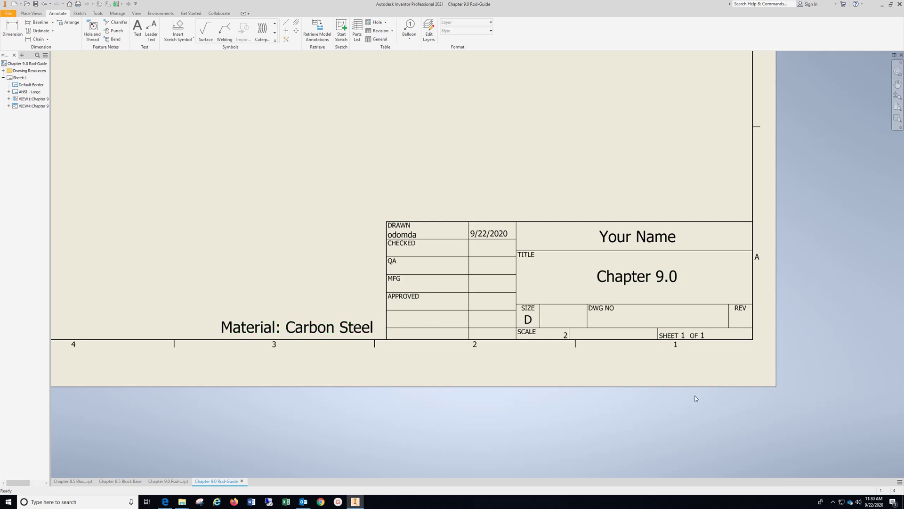
click(833, 502)
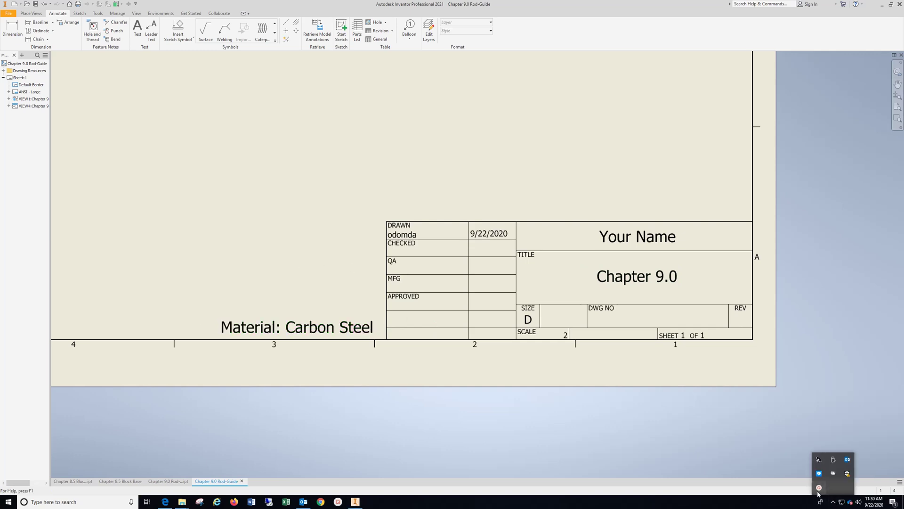
click(819, 489)
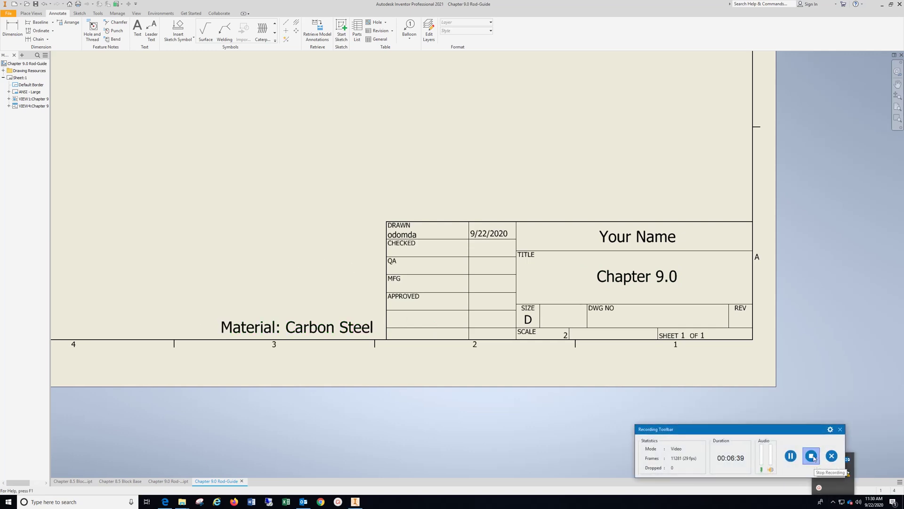